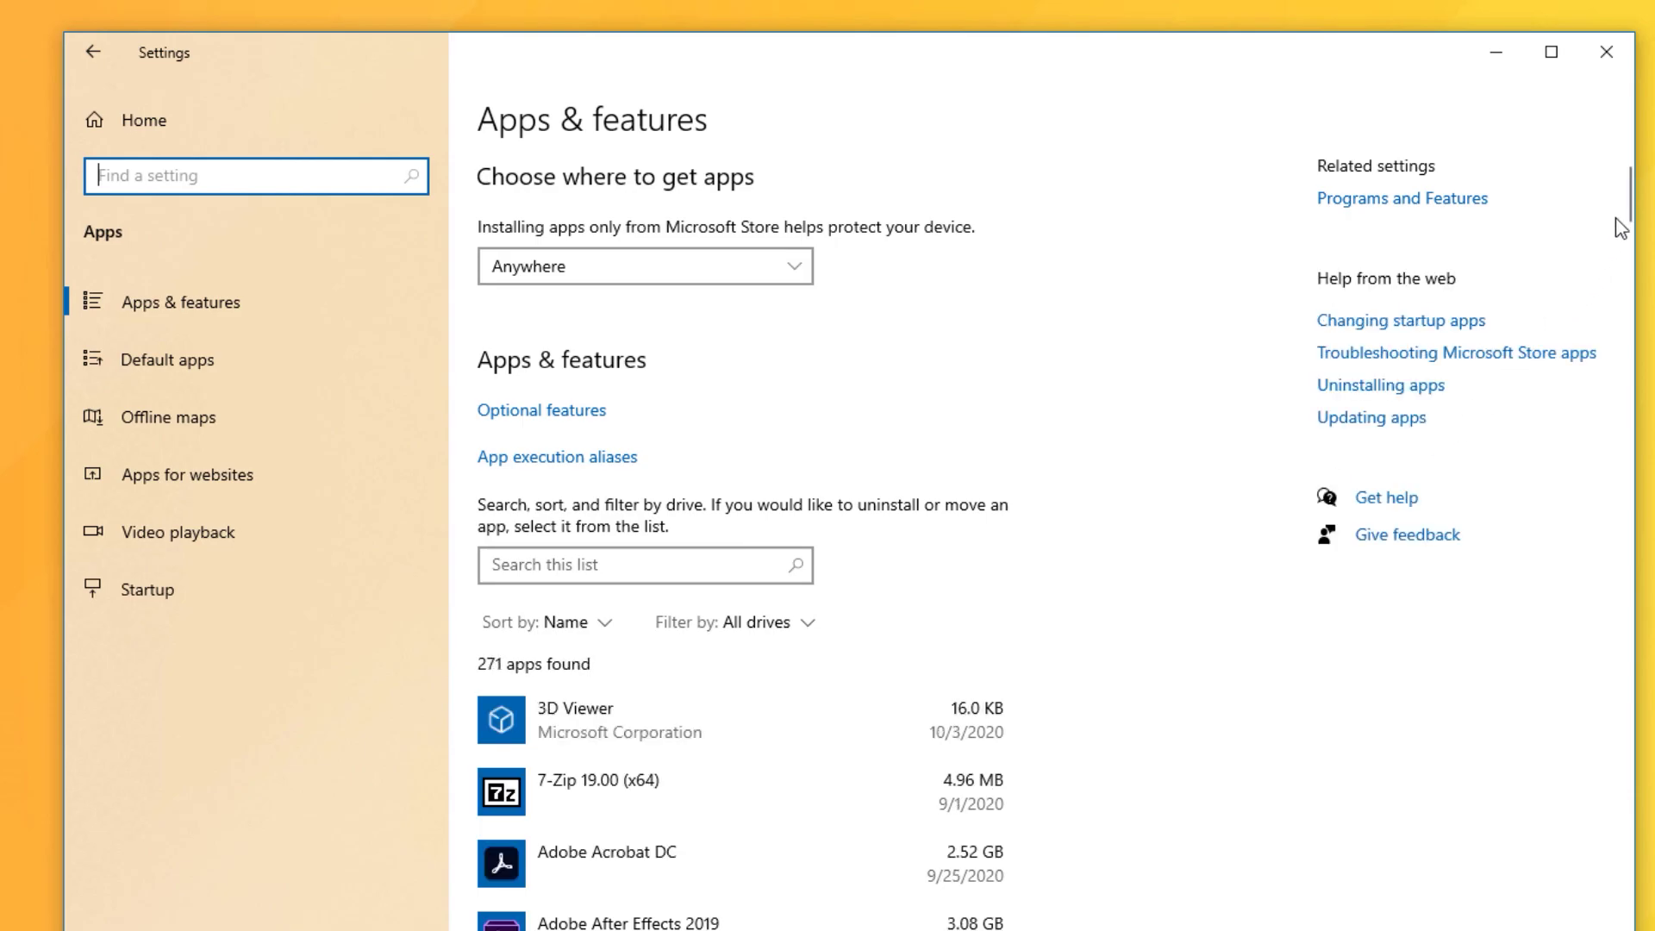
- Sort the installed apps list by install date and look through the most recently installed programs
mouse_move(1636, 207)
left_mouse_down()
mouse_move(1637, 273)
mouse_move(1634, 189)
mouse_move(1614, 229)
mouse_move(1614, 205)
left_mouse_up()
left_click_drag(1636, 212, 1574, 607)
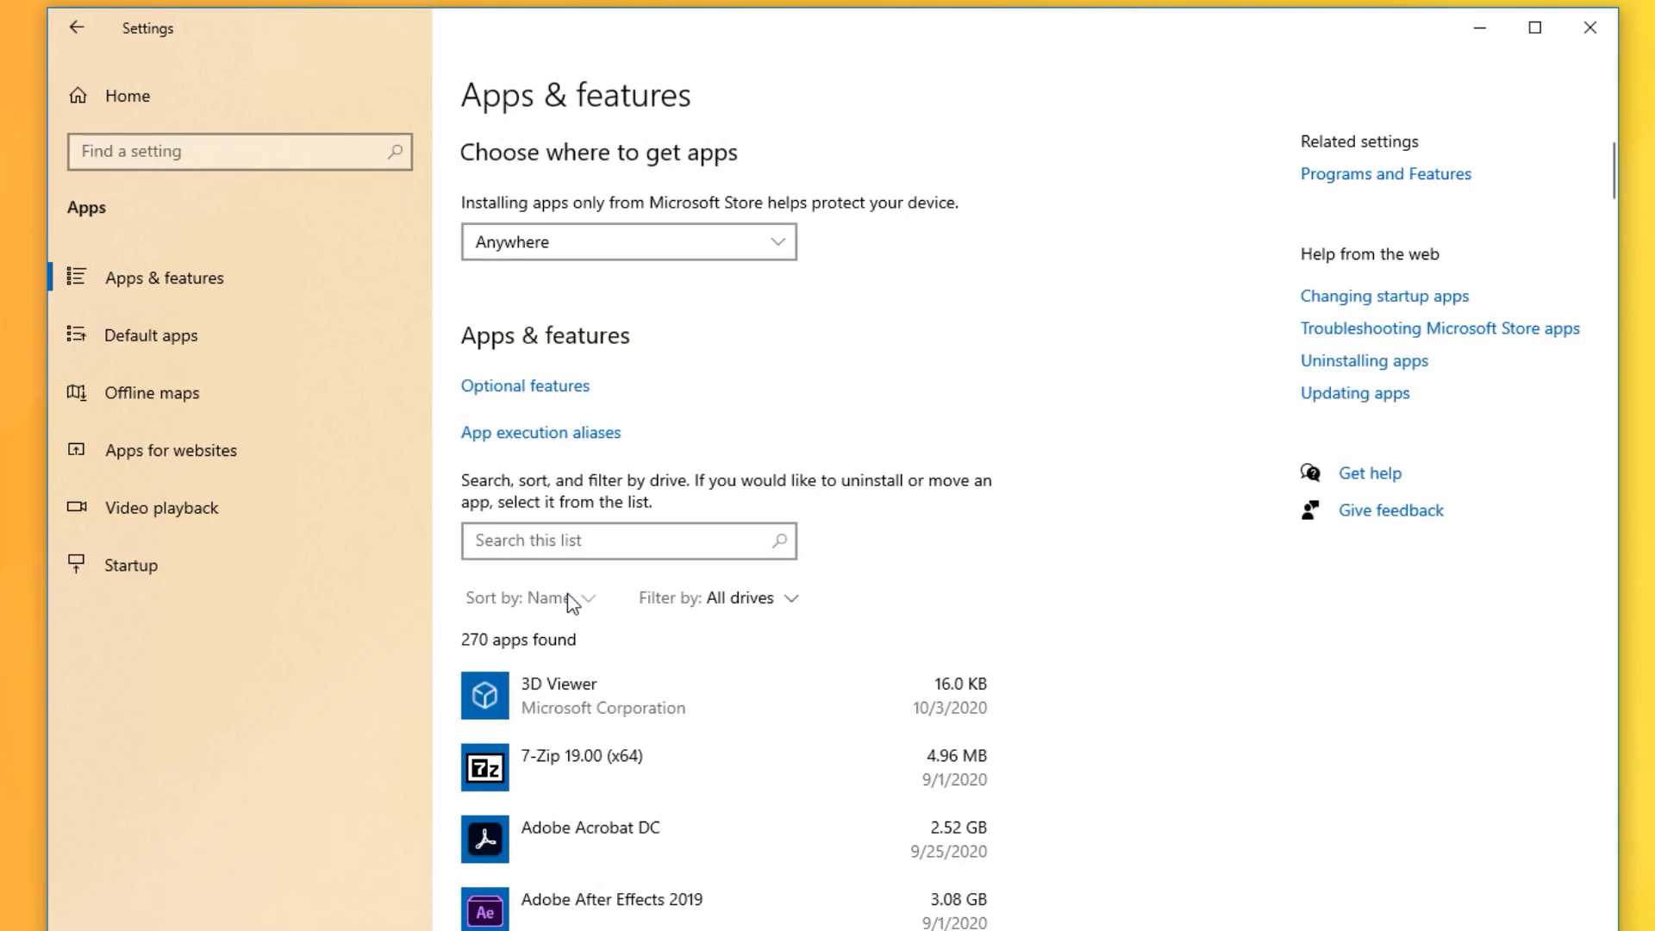
left_click(573, 604)
left_click(668, 590)
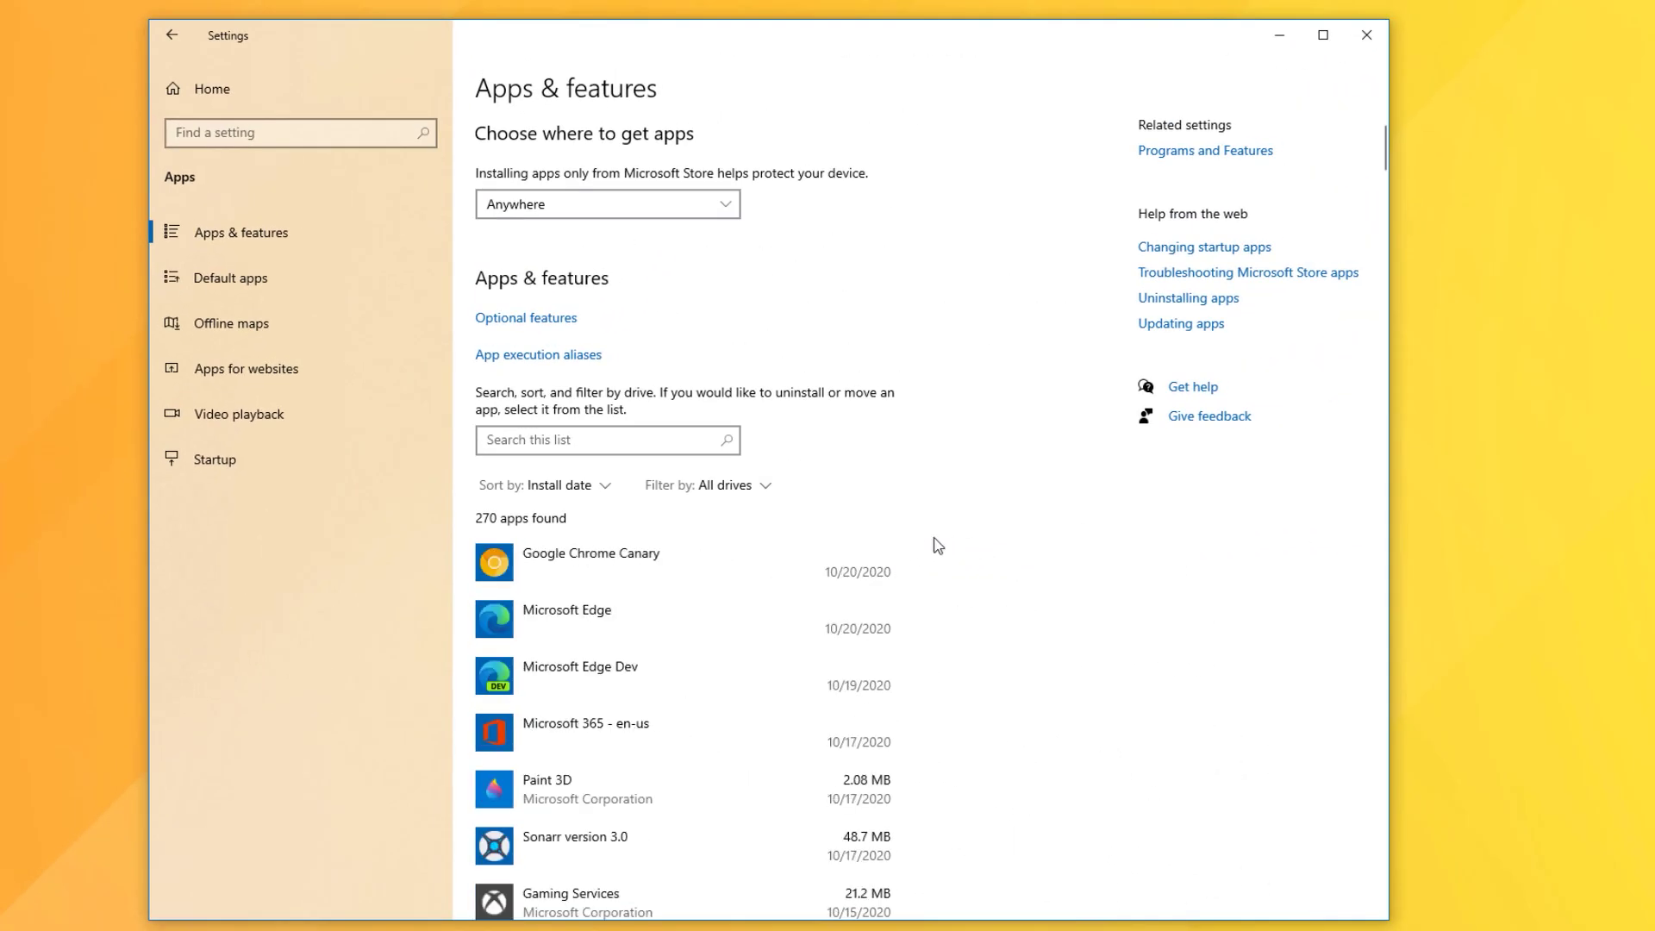
scroll(1388, 517, "down", 4)
scroll(938, 545, "down", 1)
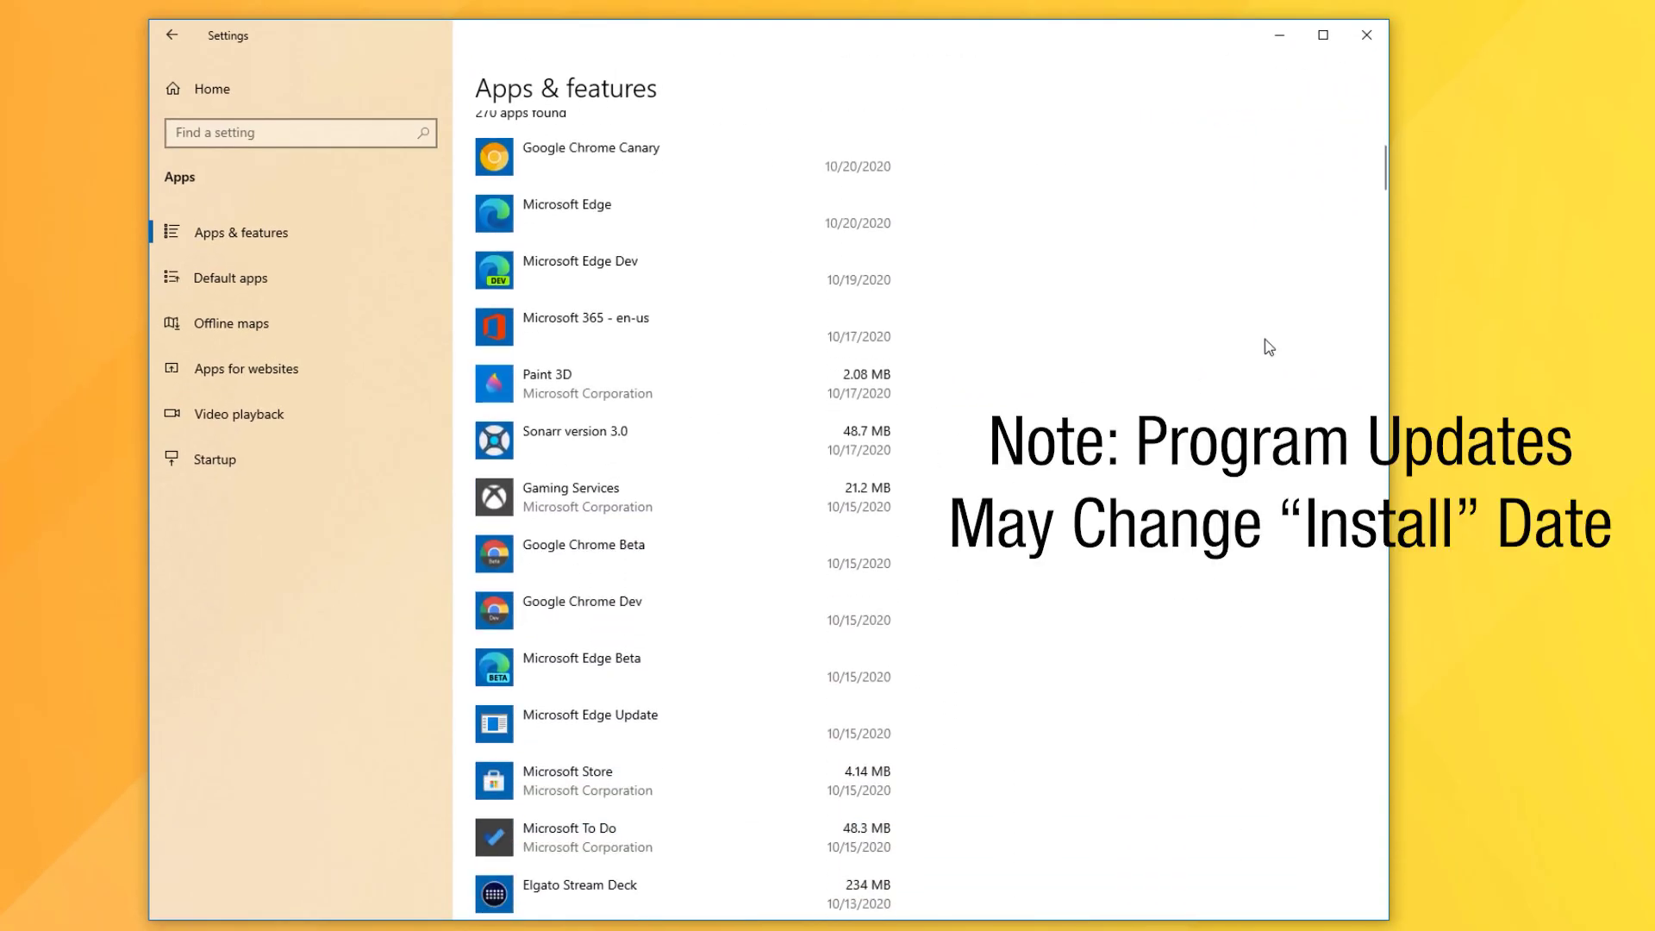
scroll(1385, 177, "up", 2)
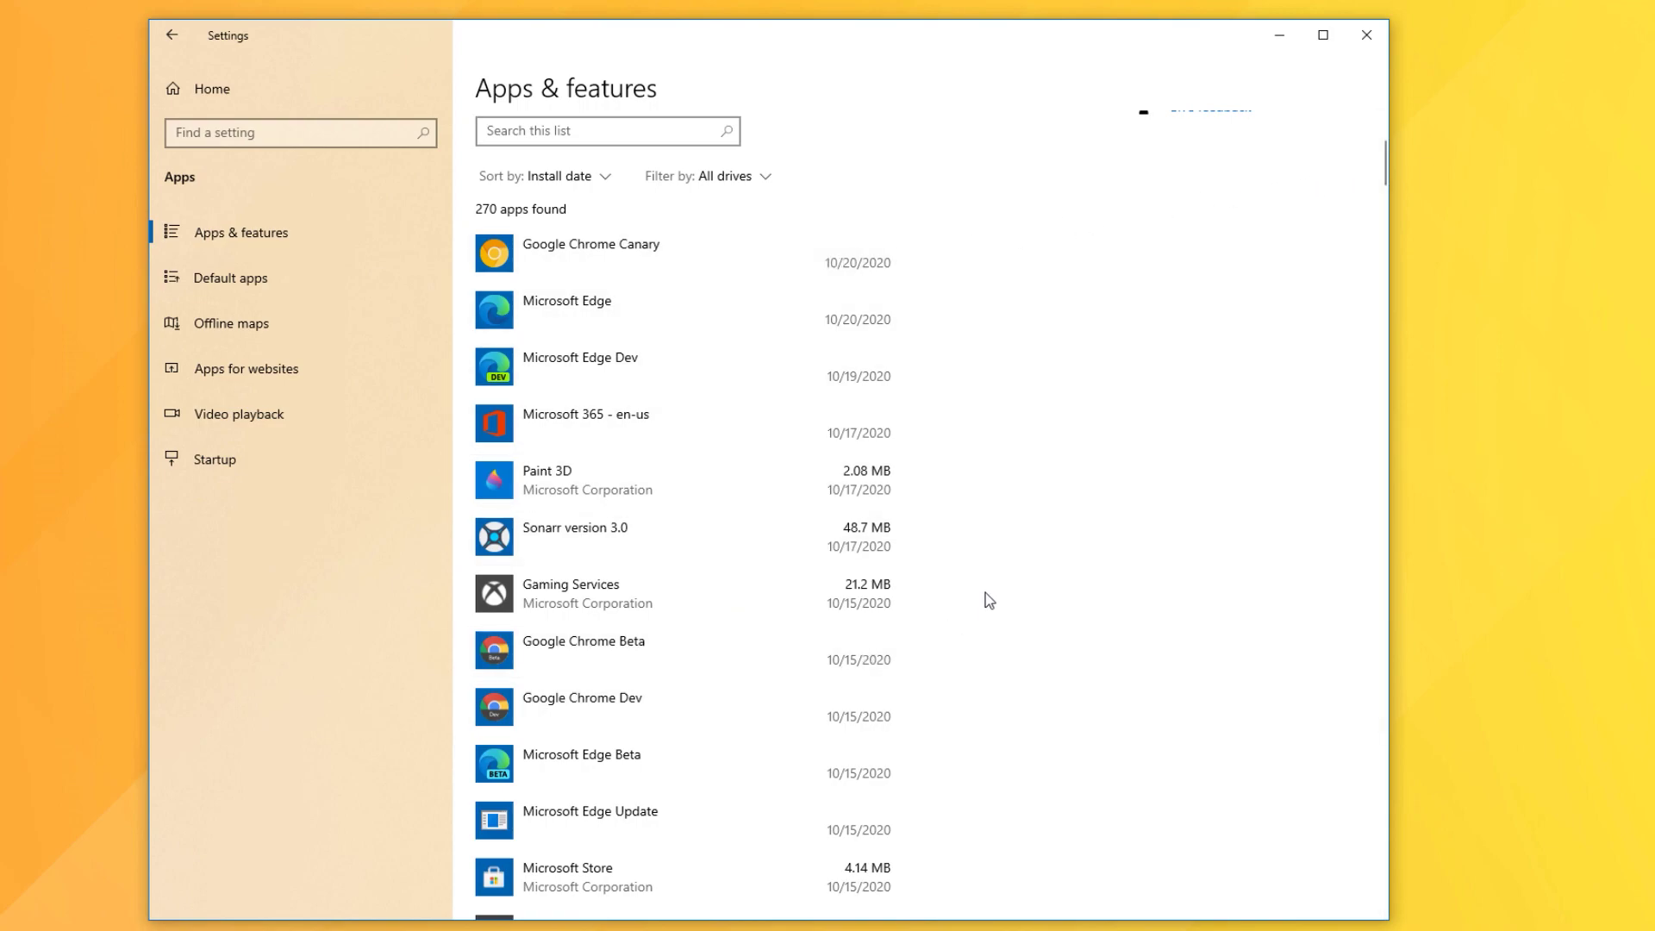
scroll(989, 601, "down", 8)
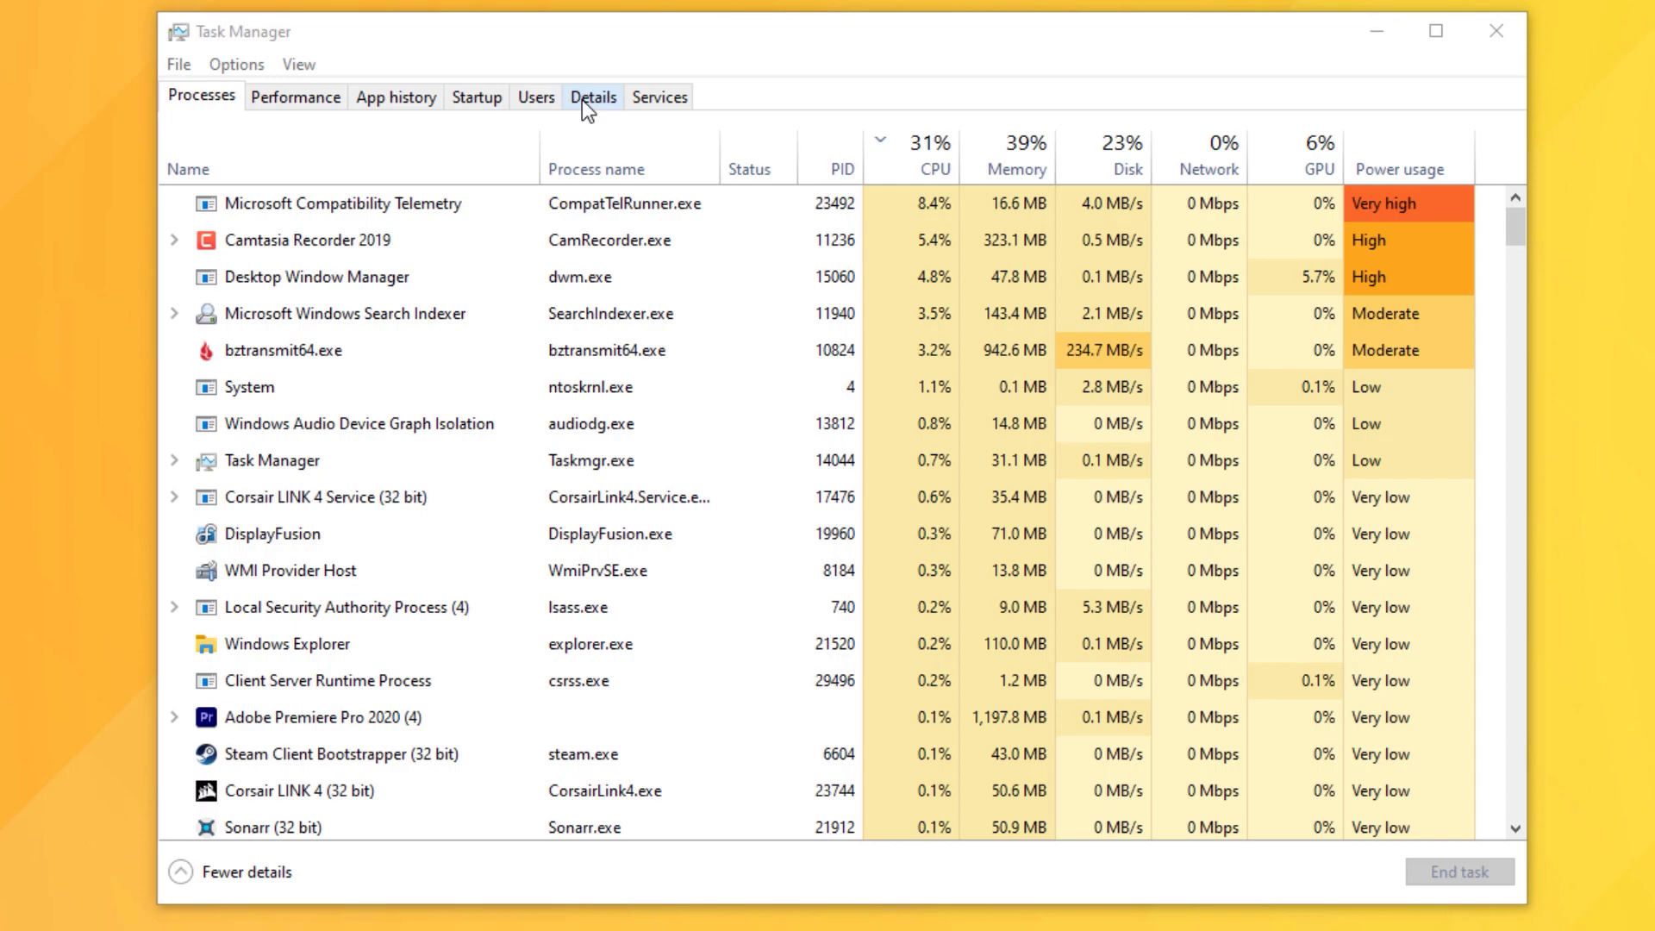
- Switch to Task Manager and look through the programs that run at startup
left_click(259, 212)
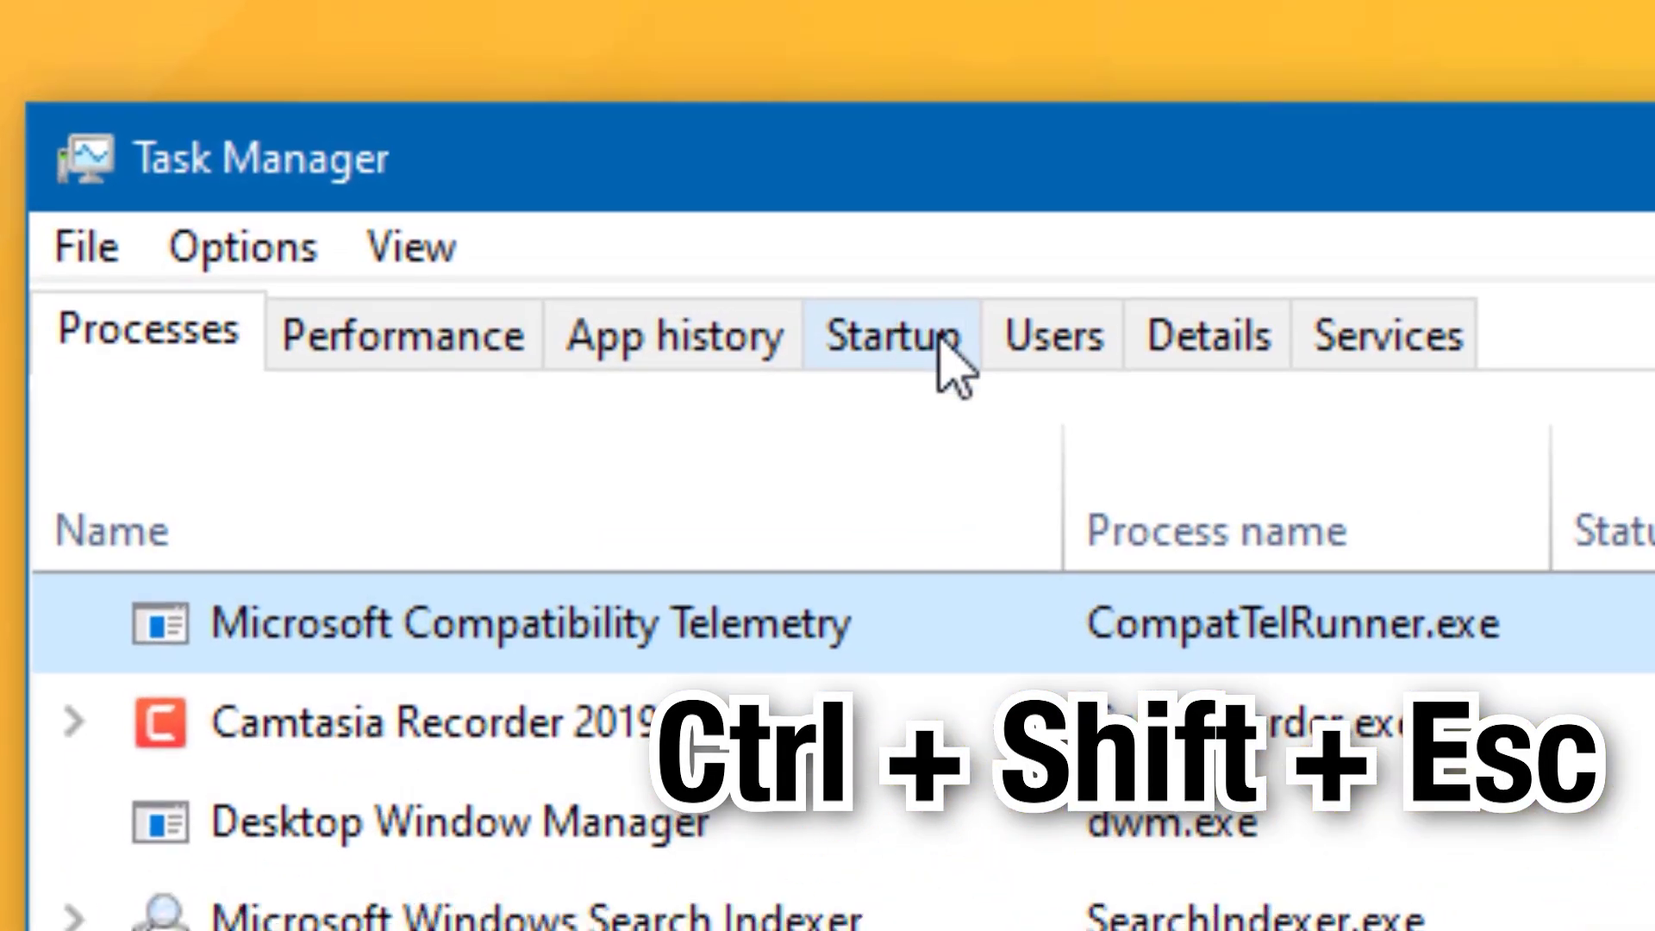
left_click(942, 335)
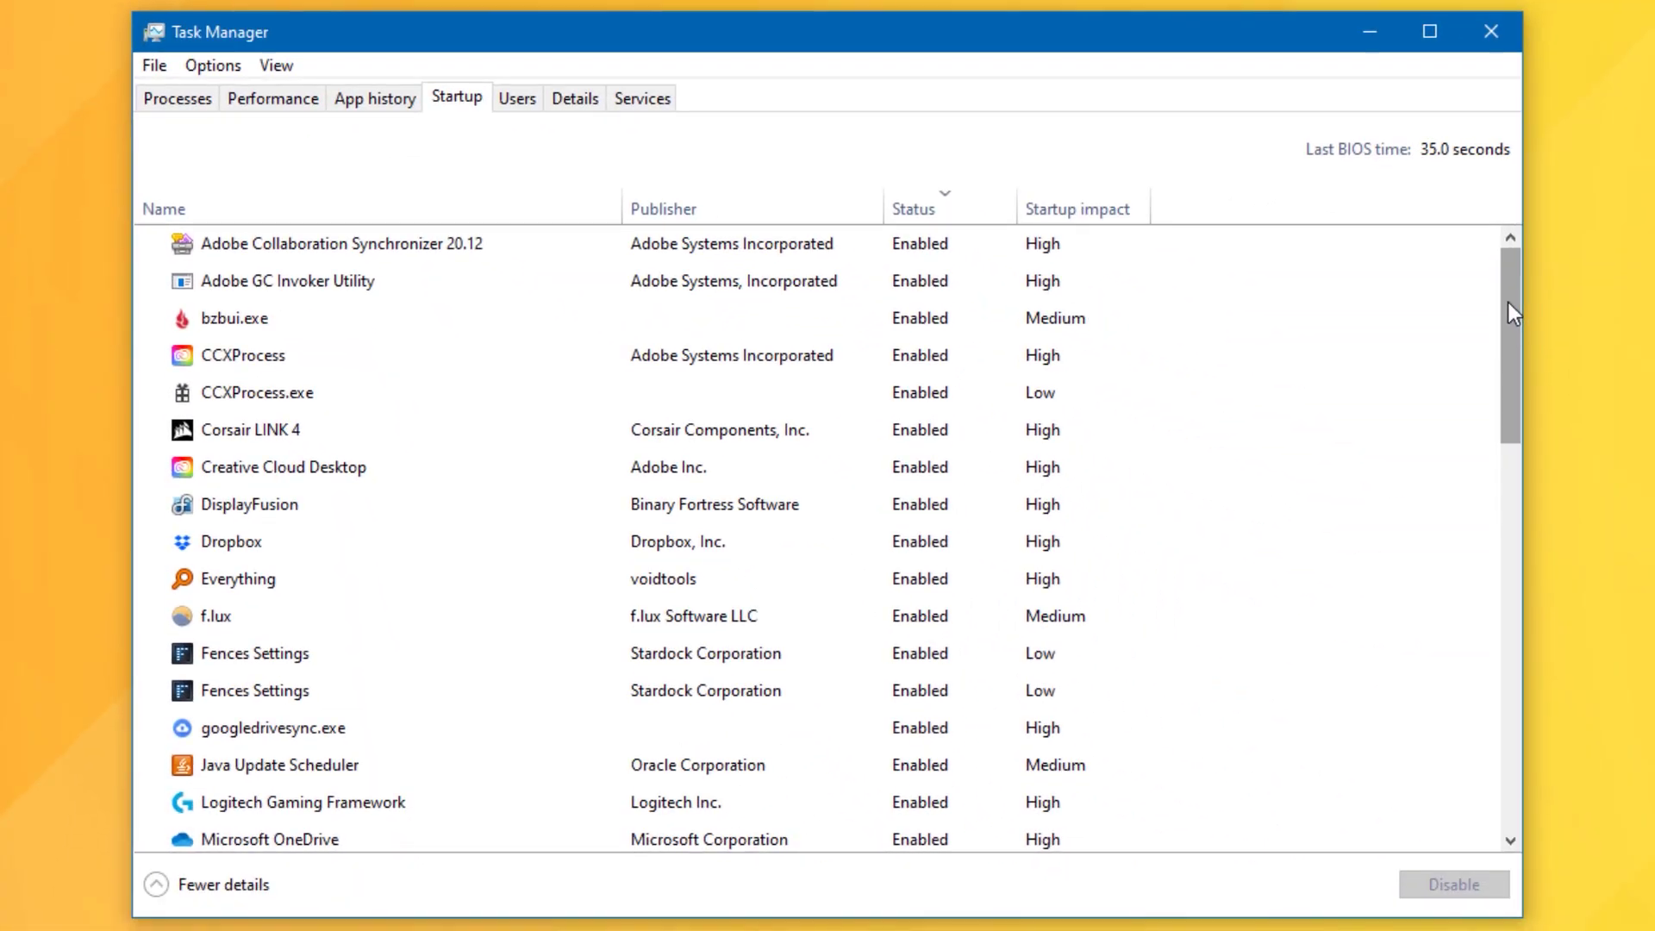
left_click_drag(1508, 302, 1483, 274)
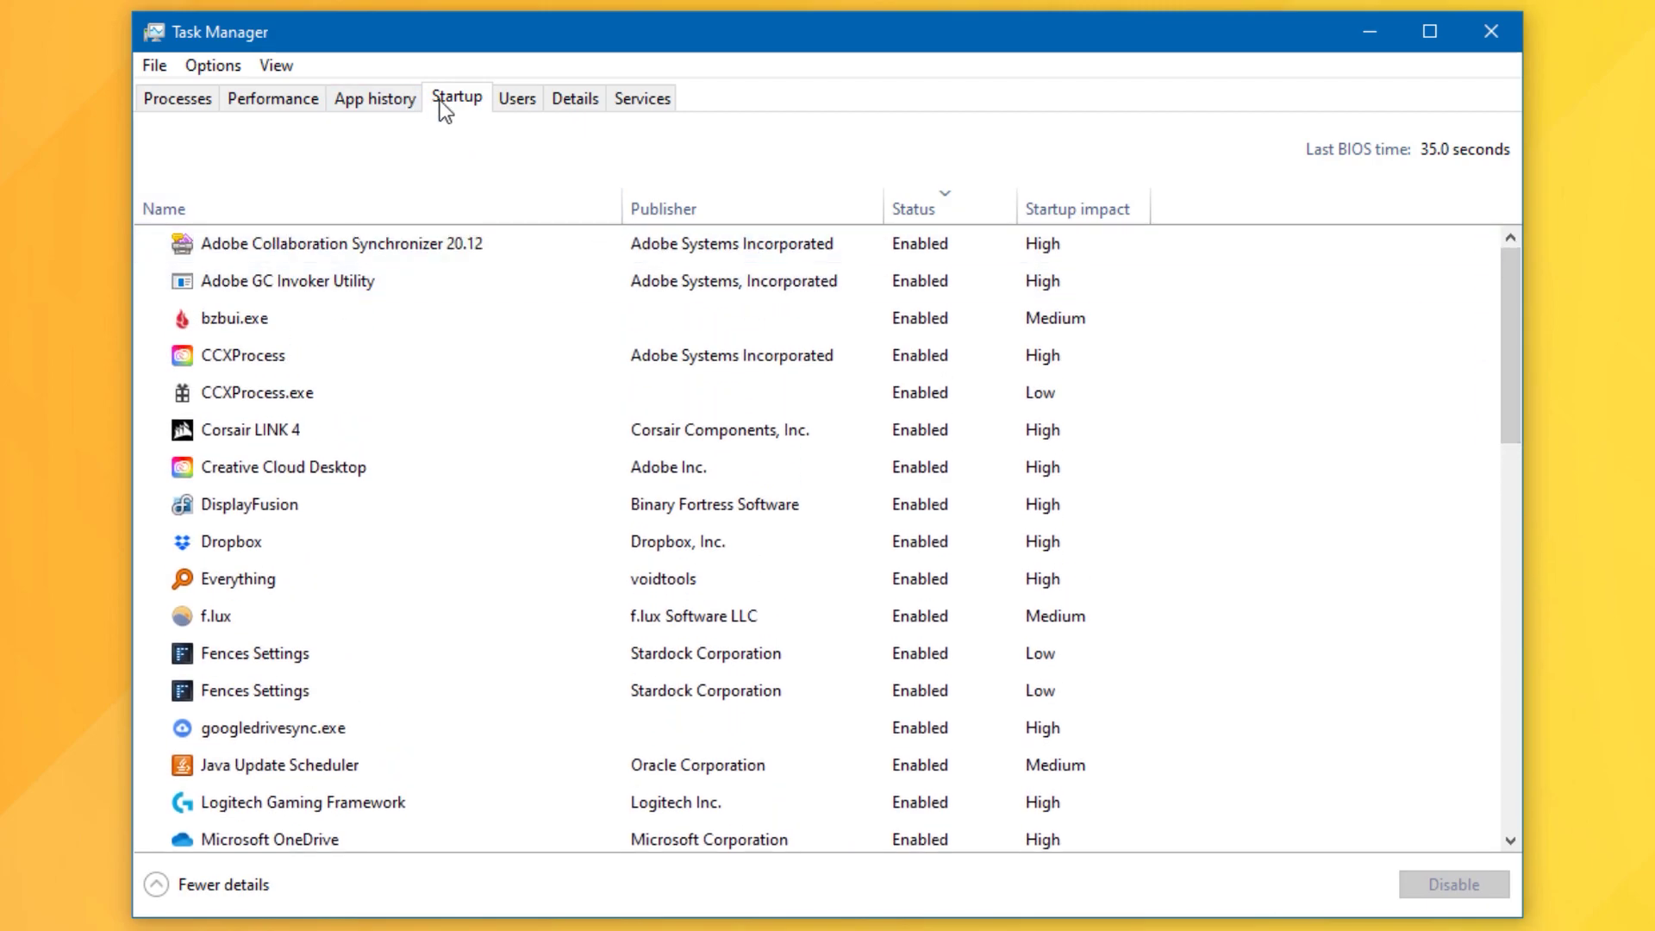
- View the available actions for the f.lux and Microsoft OneDrive startup entries without applying any
right_click(375, 616)
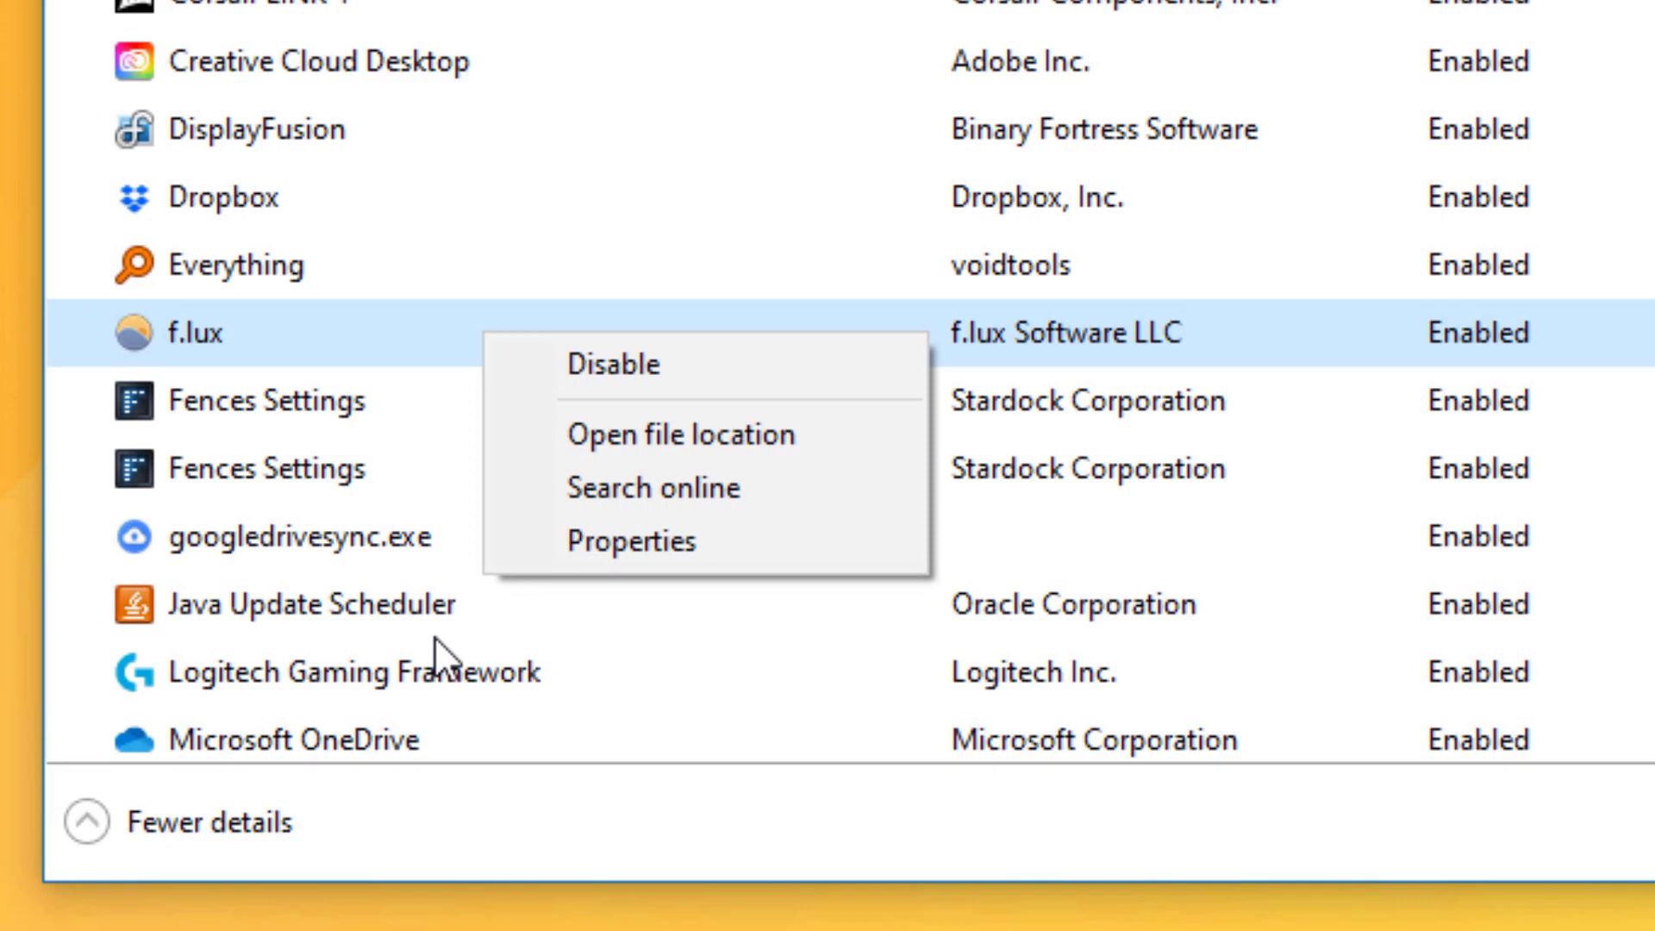
left_click(410, 665)
scroll(405, 655, "down", 1)
right_click(355, 654)
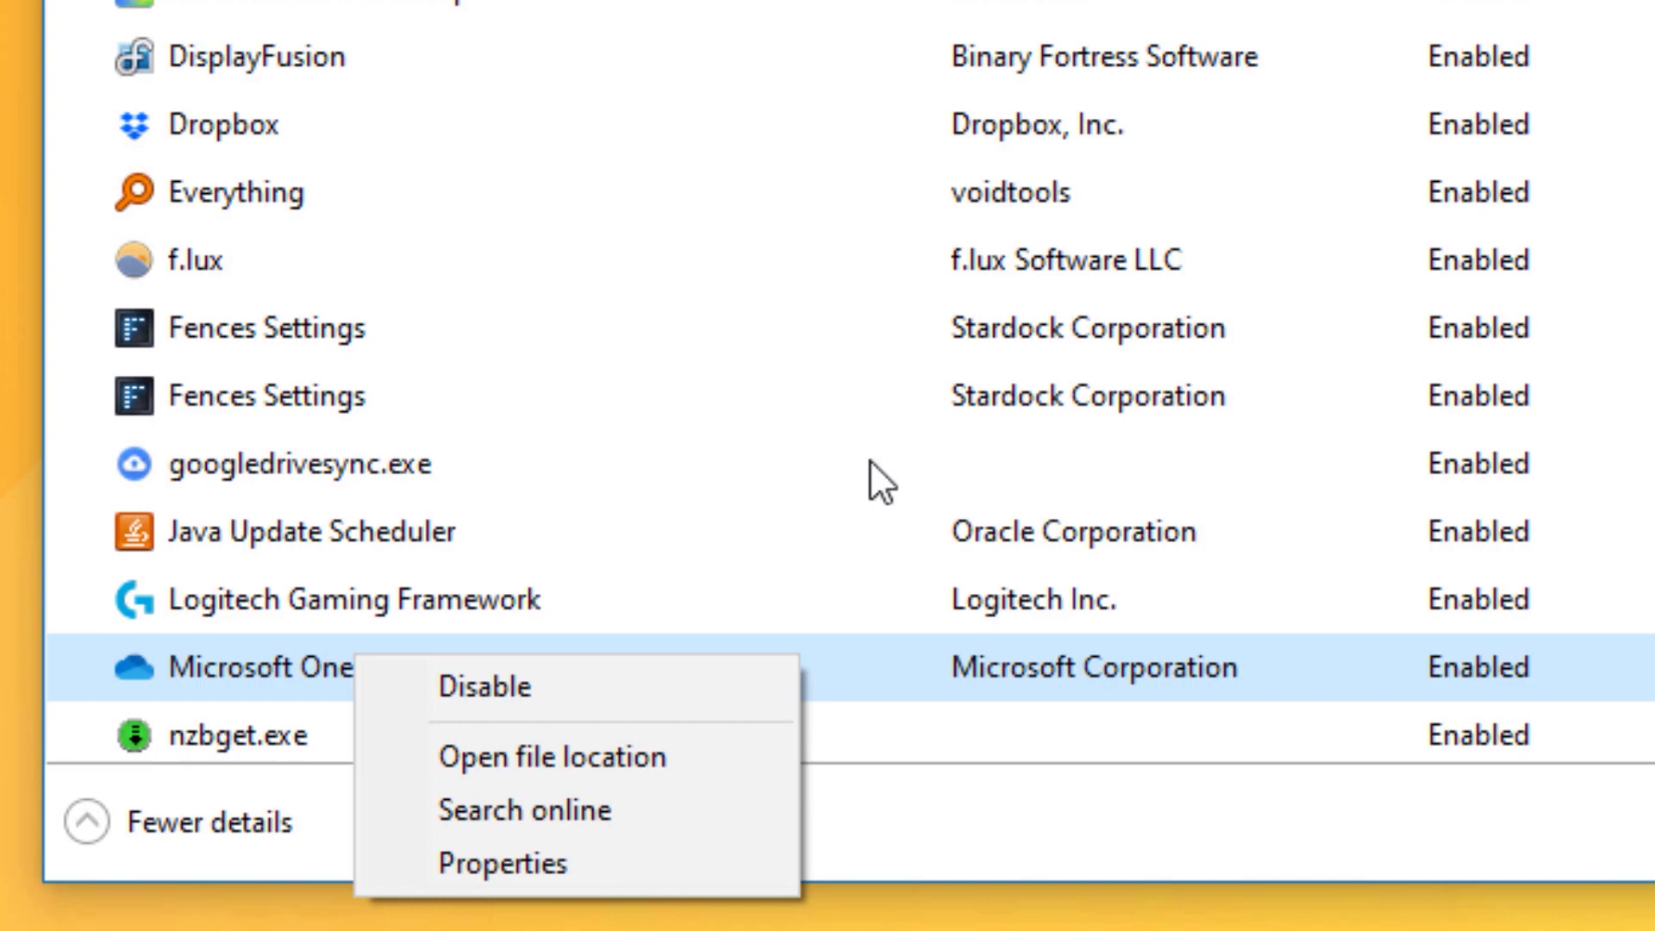
left_click(1360, 840)
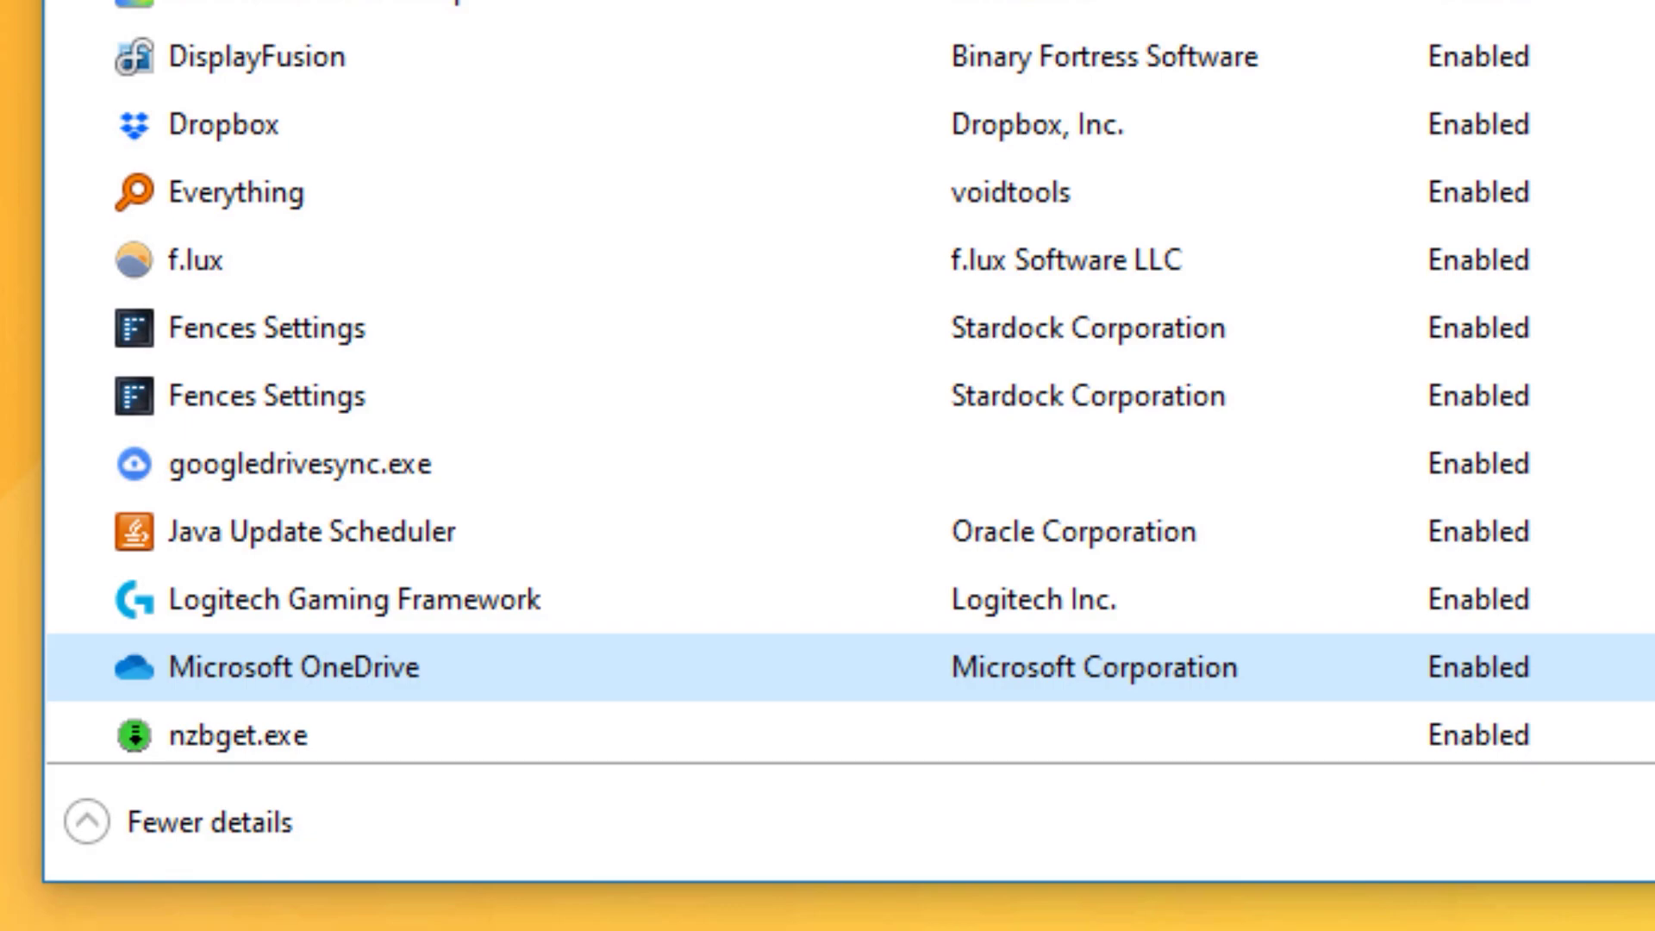
scroll(733, 170, "up", 1)
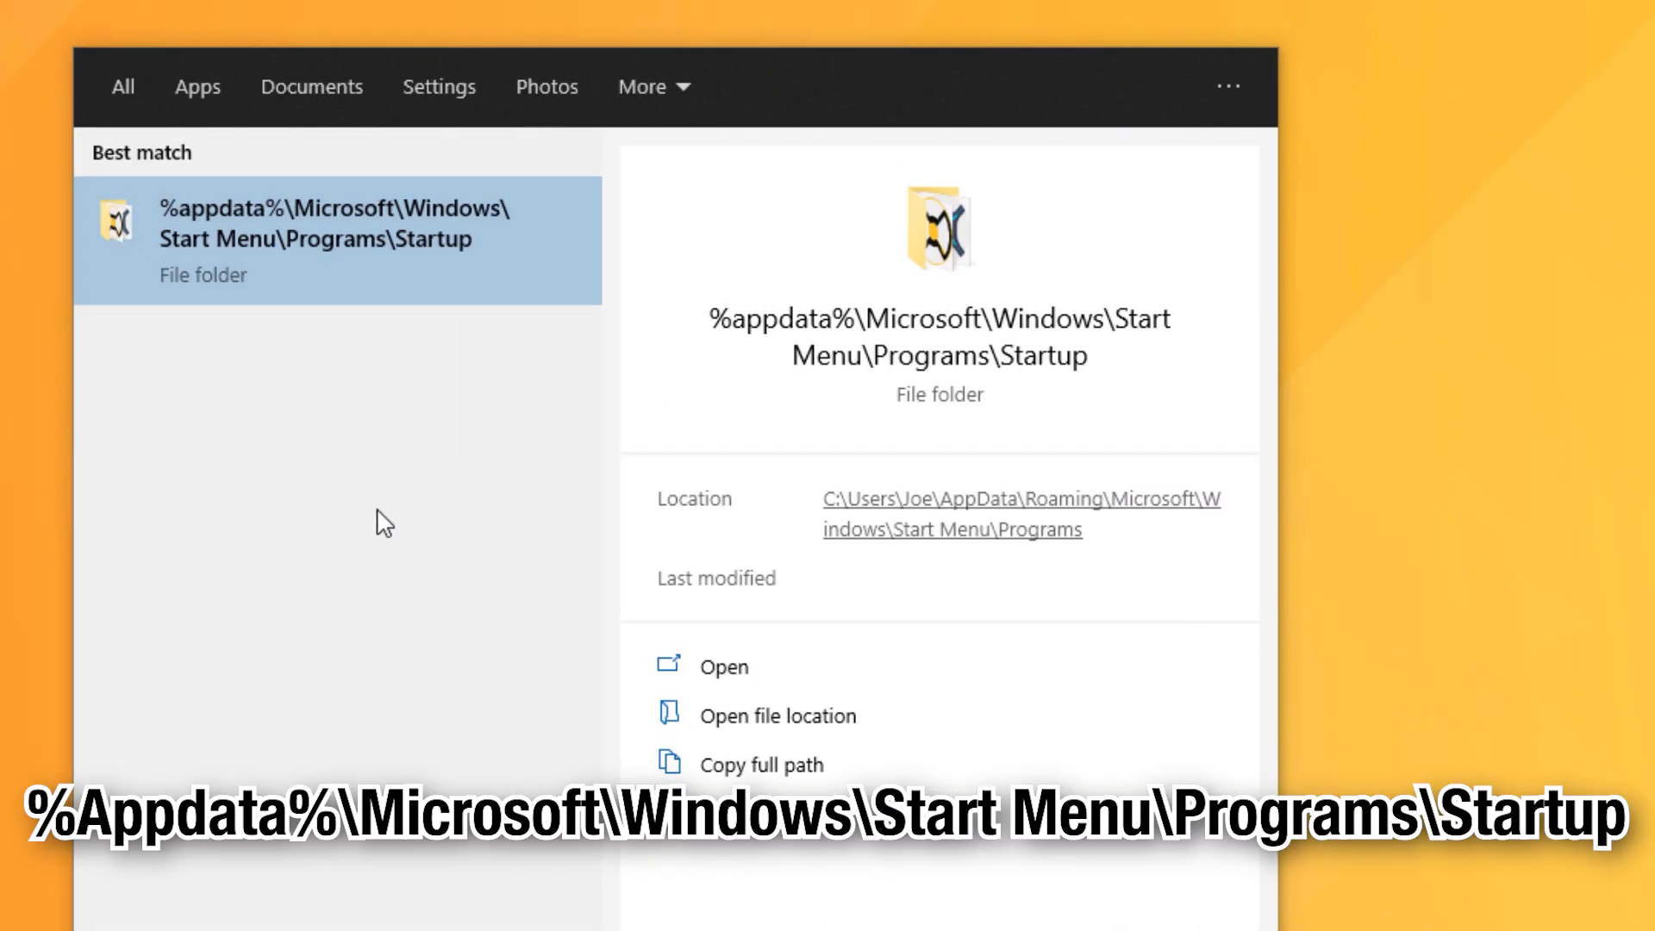
- Open the folder %appdata%\Microsoft\Windows\Start Menu\Programs\Startup from the Windows search result
key("Tab")
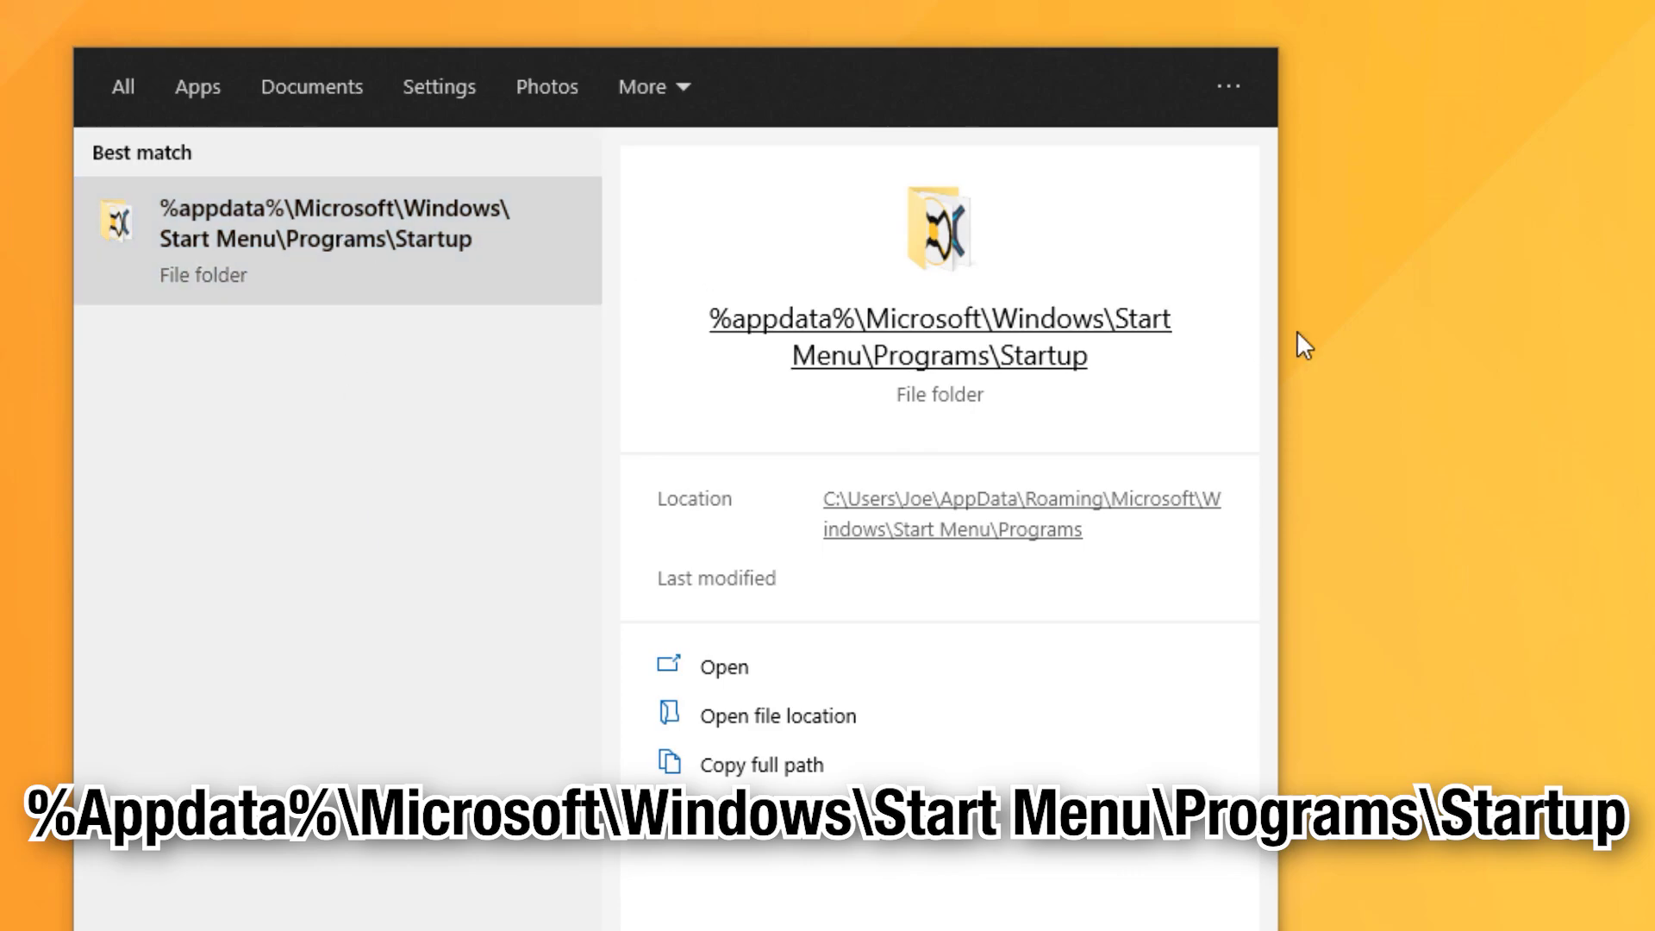
key("Return")
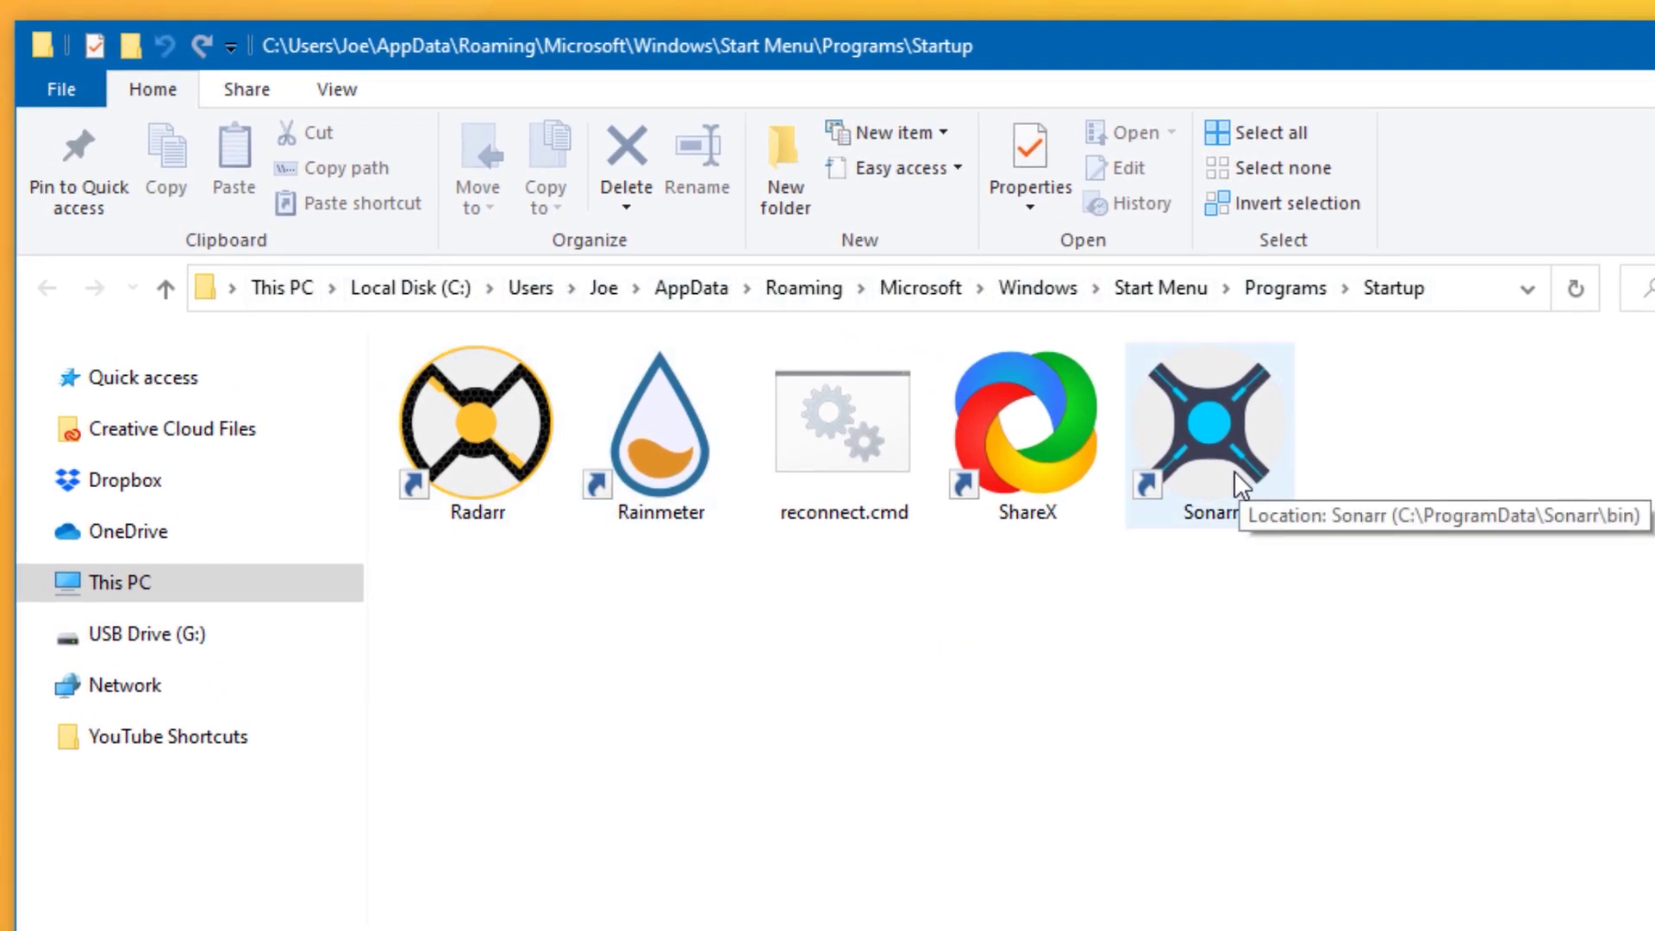
- View the available actions for the Rainmeter shortcut in the Startup folder without applying any
right_click(614, 508)
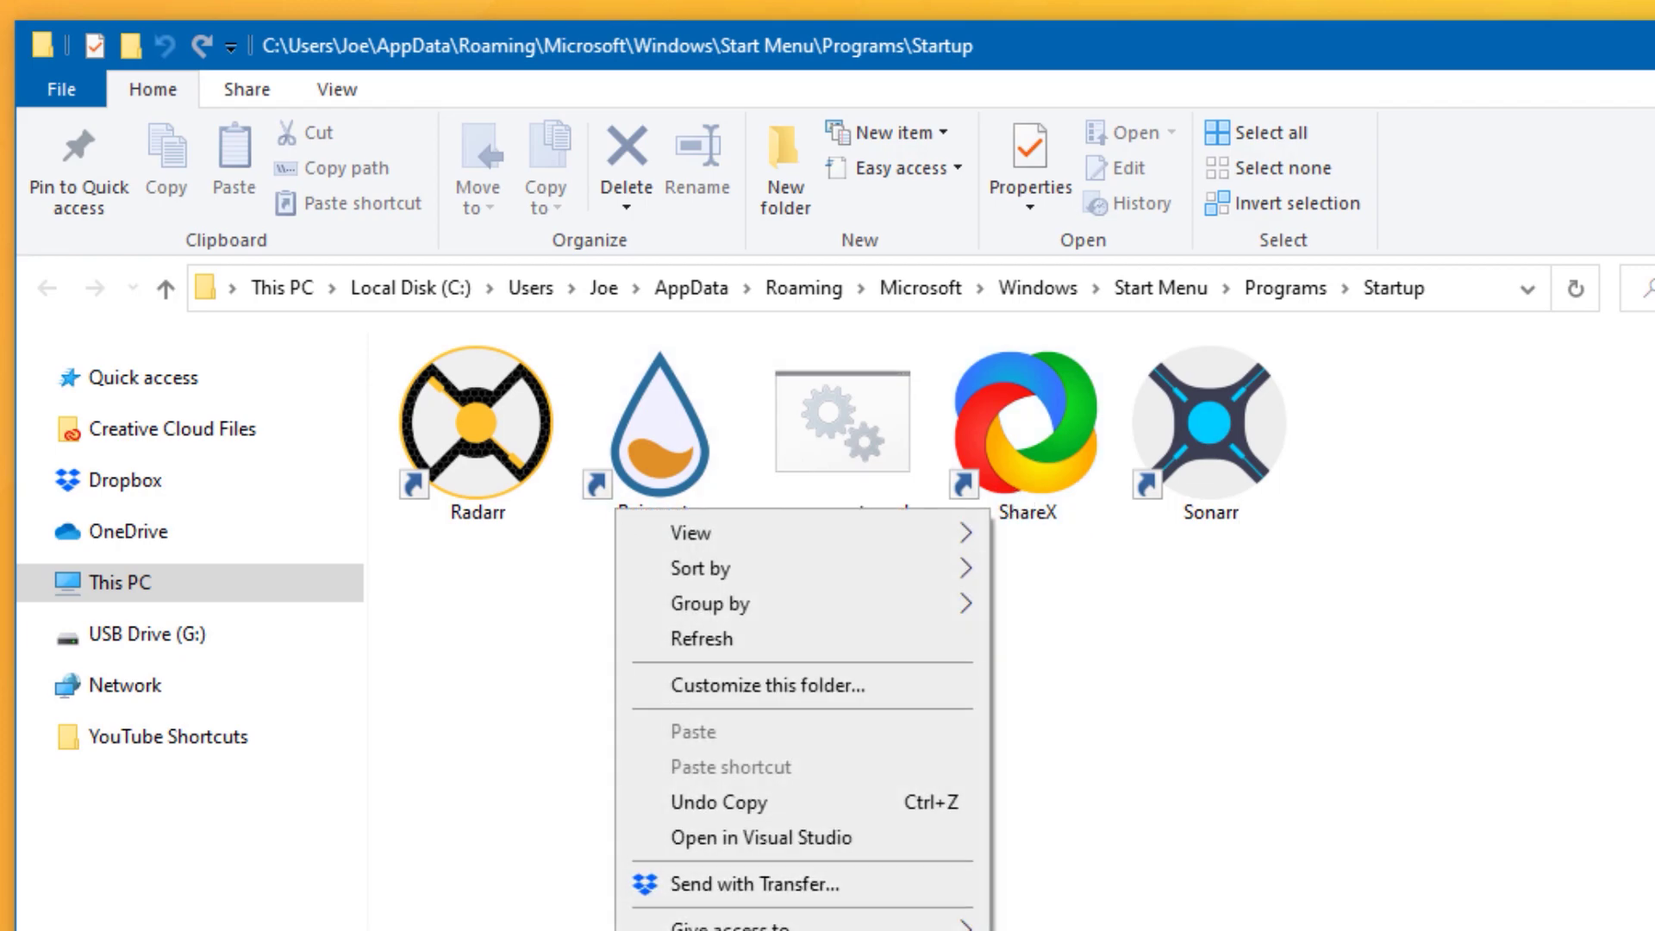
left_click(643, 432)
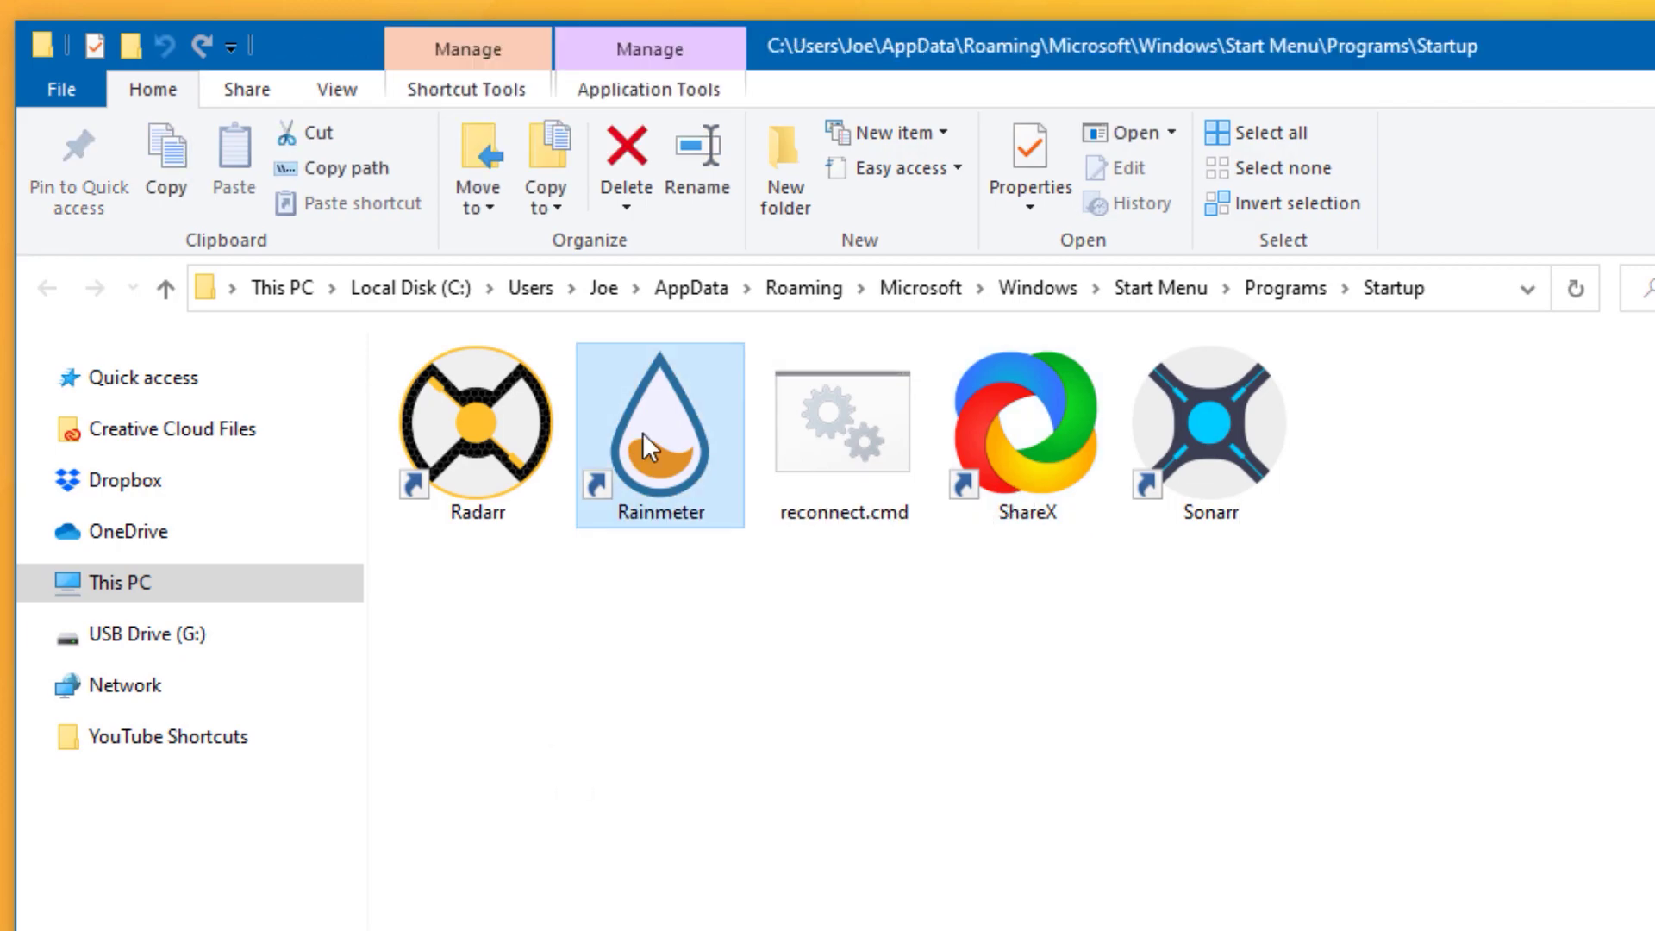
right_click(643, 432)
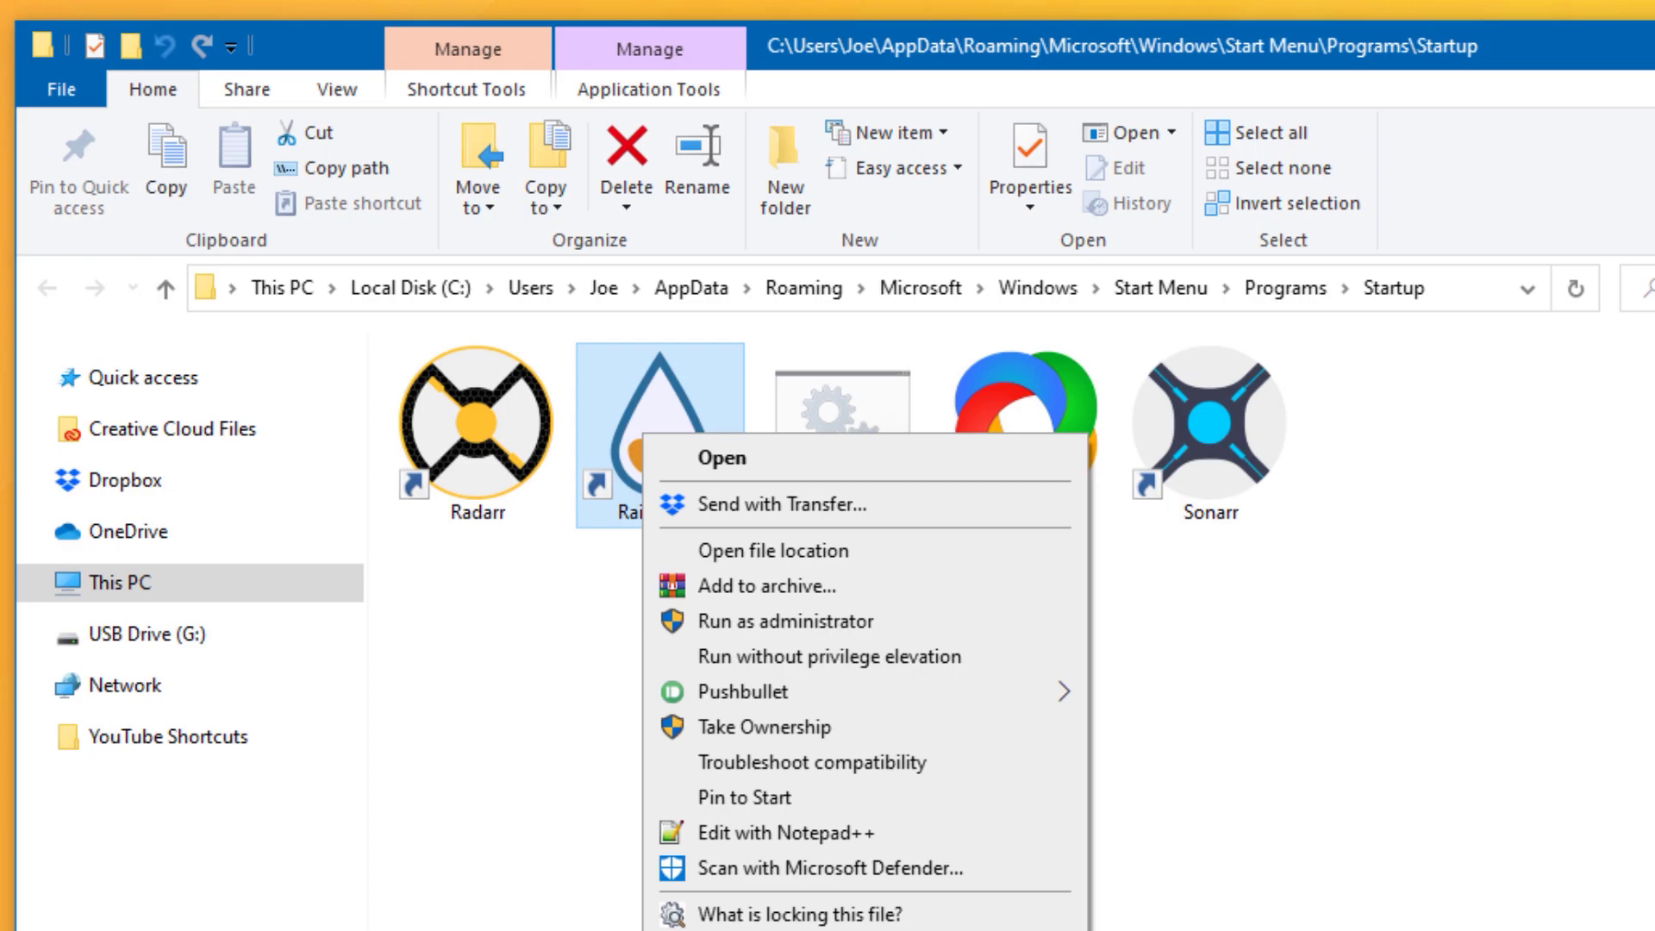
left_click_drag(1302, 877, 933, 805)
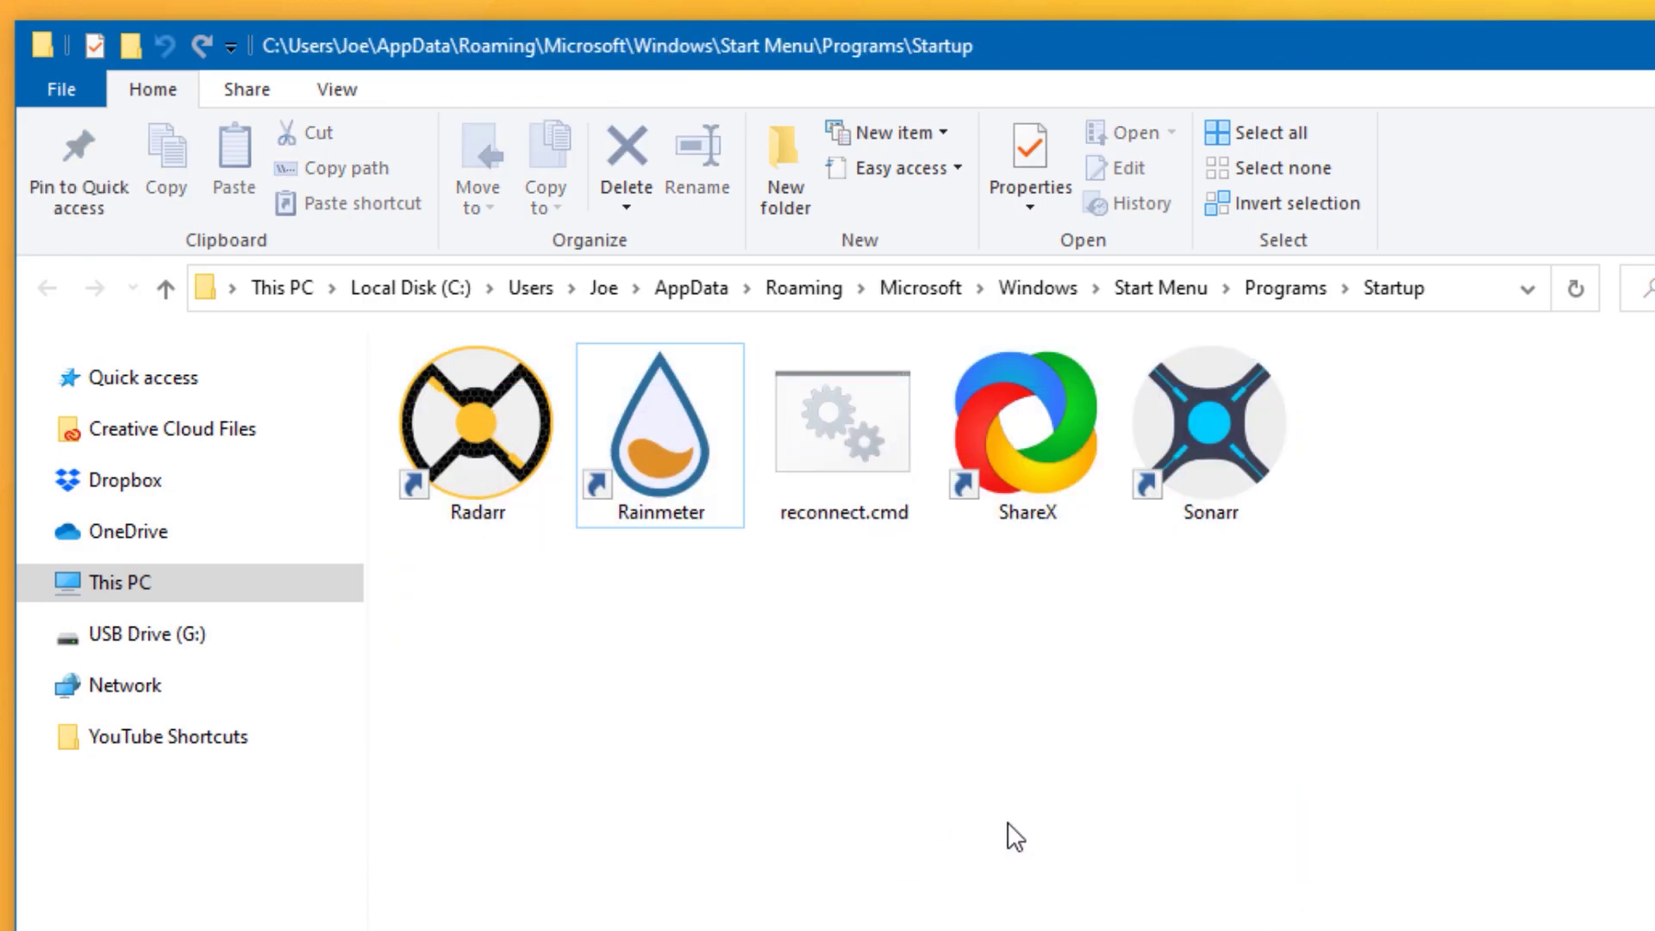
left_click_drag(1444, 728, 1215, 741)
left_click_drag(1638, 888, 960, 817)
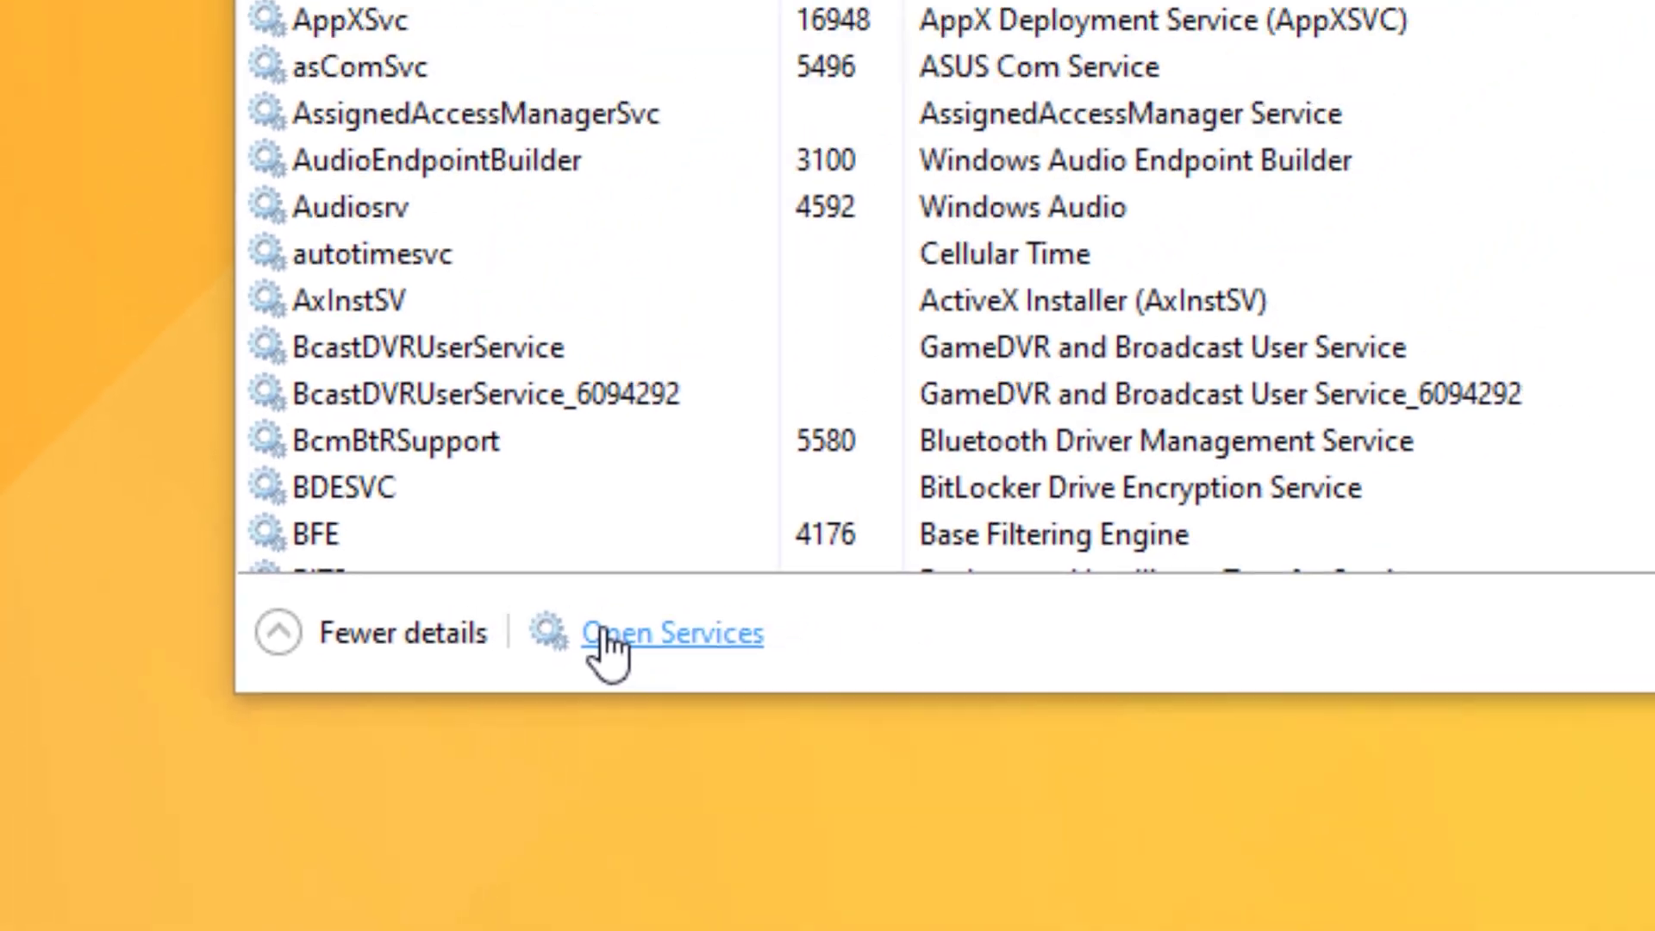
- Open the full Services console from Task Manager and look through the list of services
left_click(721, 495)
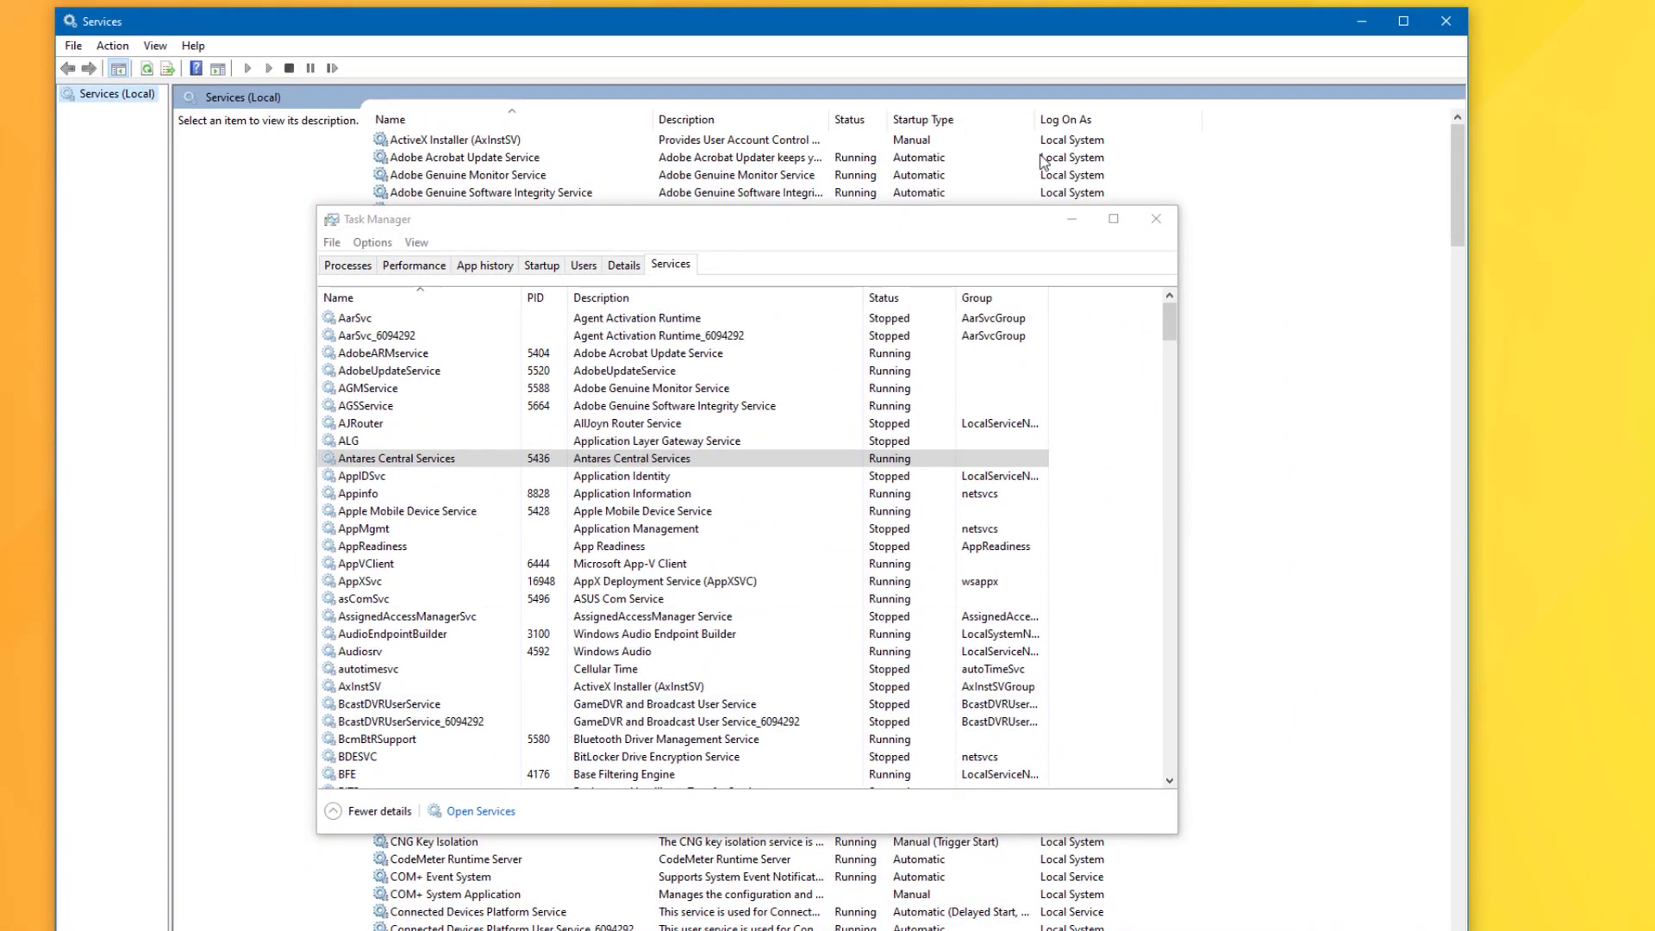
left_click_drag(532, 33, 578, 30)
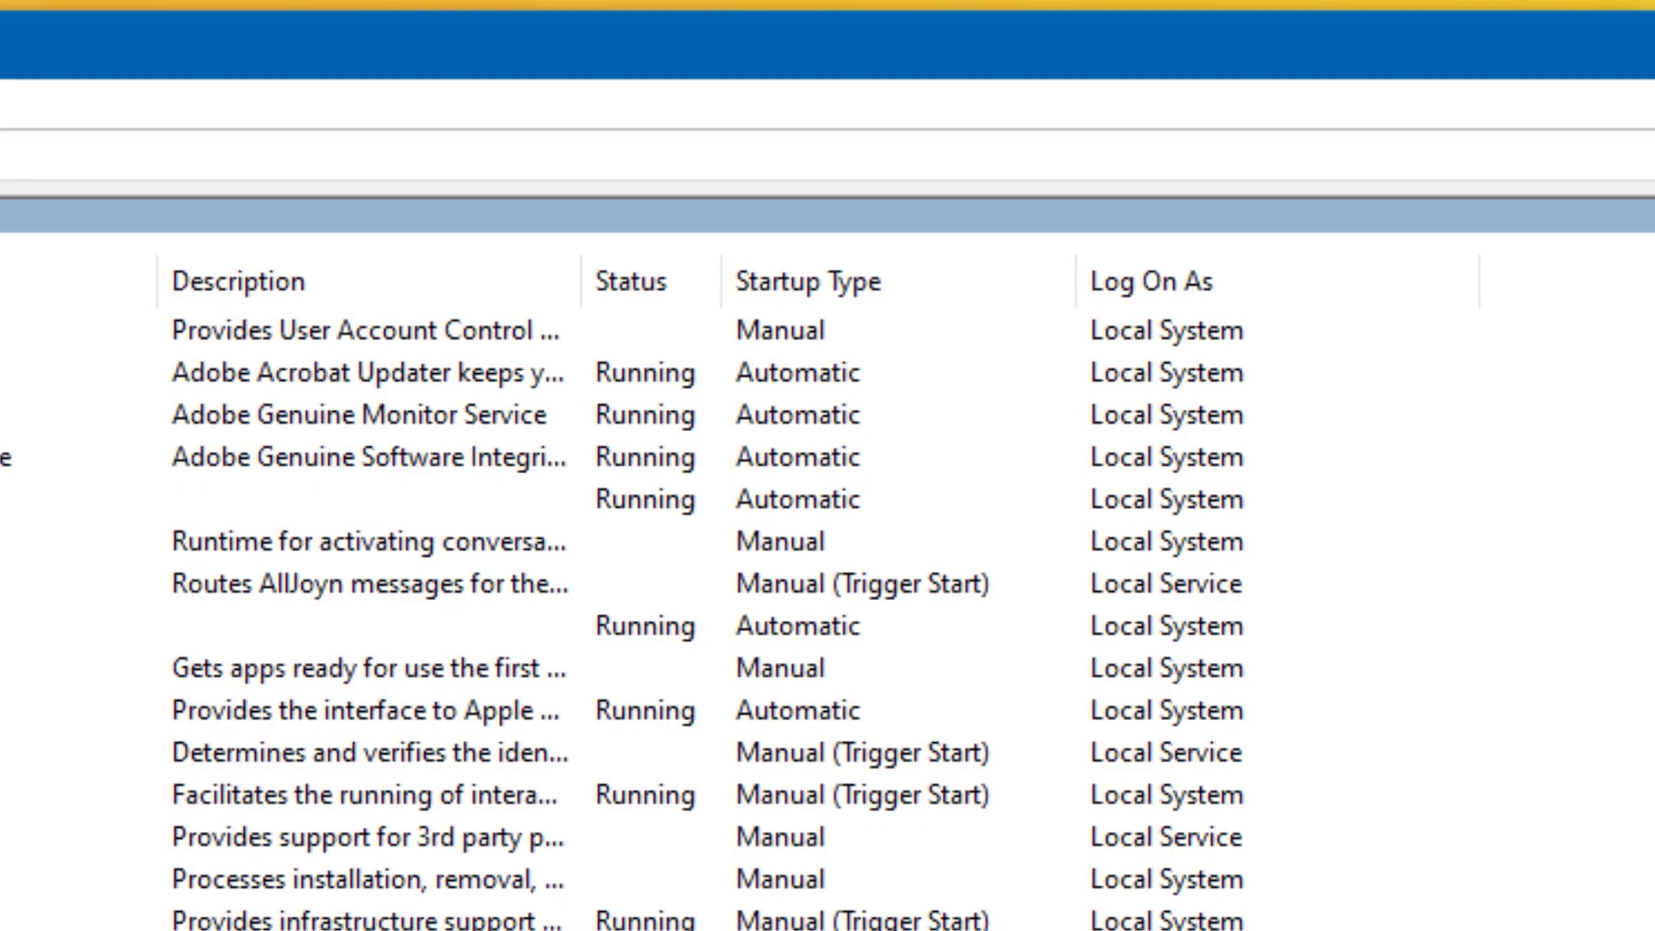
scroll(828, 603, "down", 20)
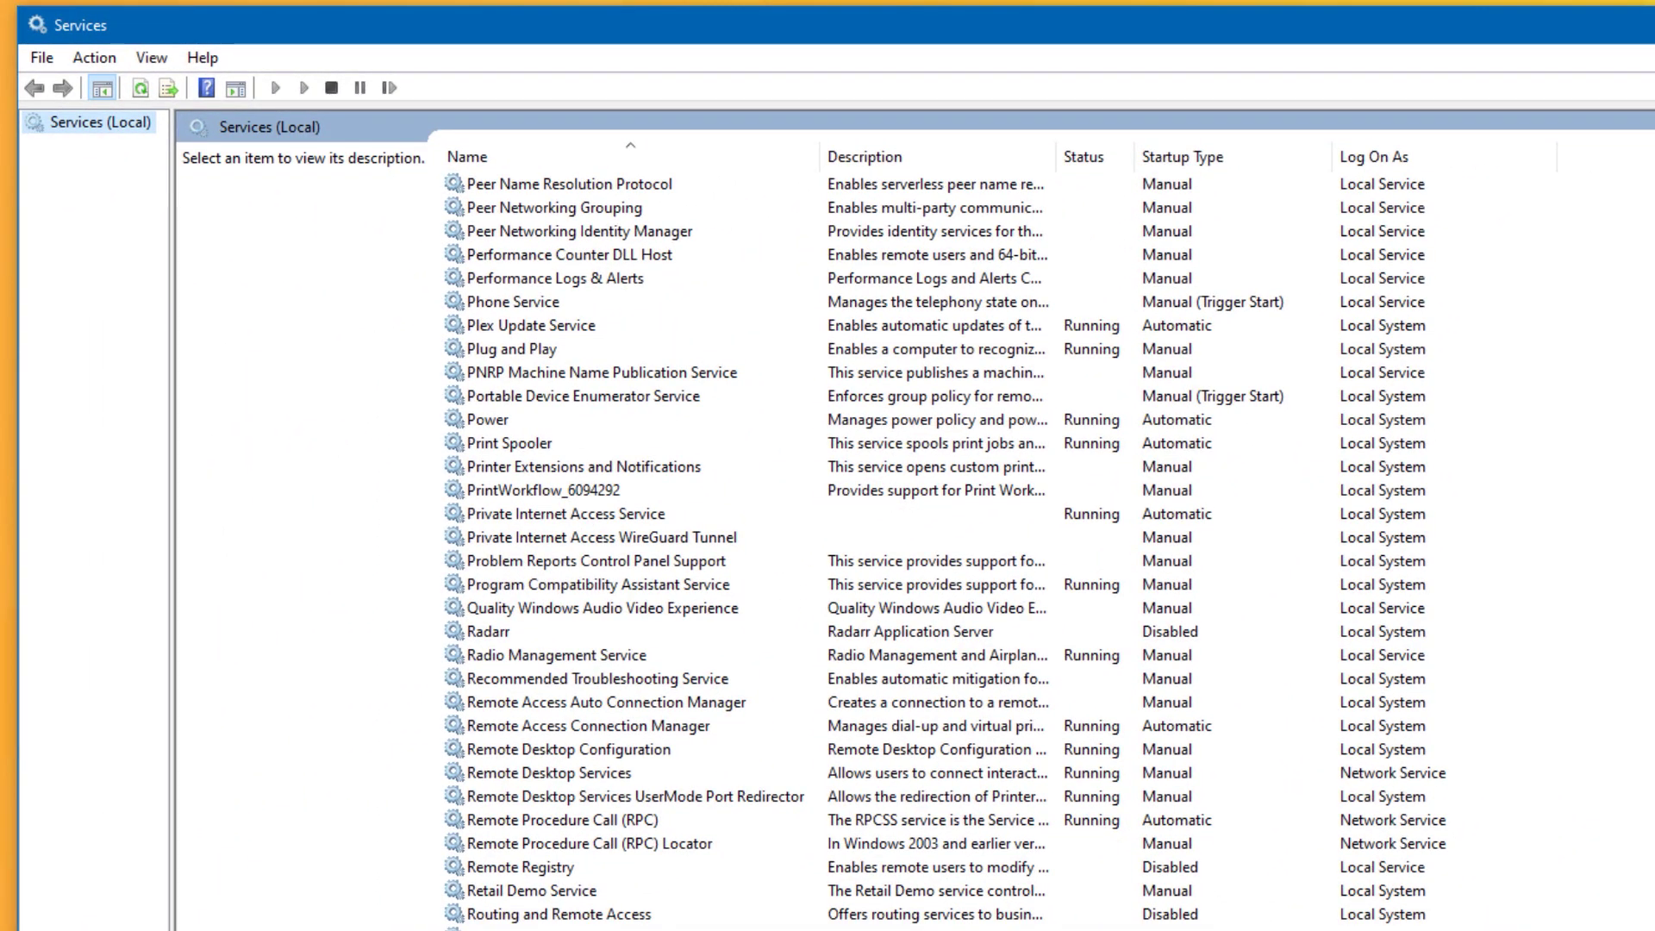
scroll(827, 535, "up", 20)
scroll(828, 535, "up", 20)
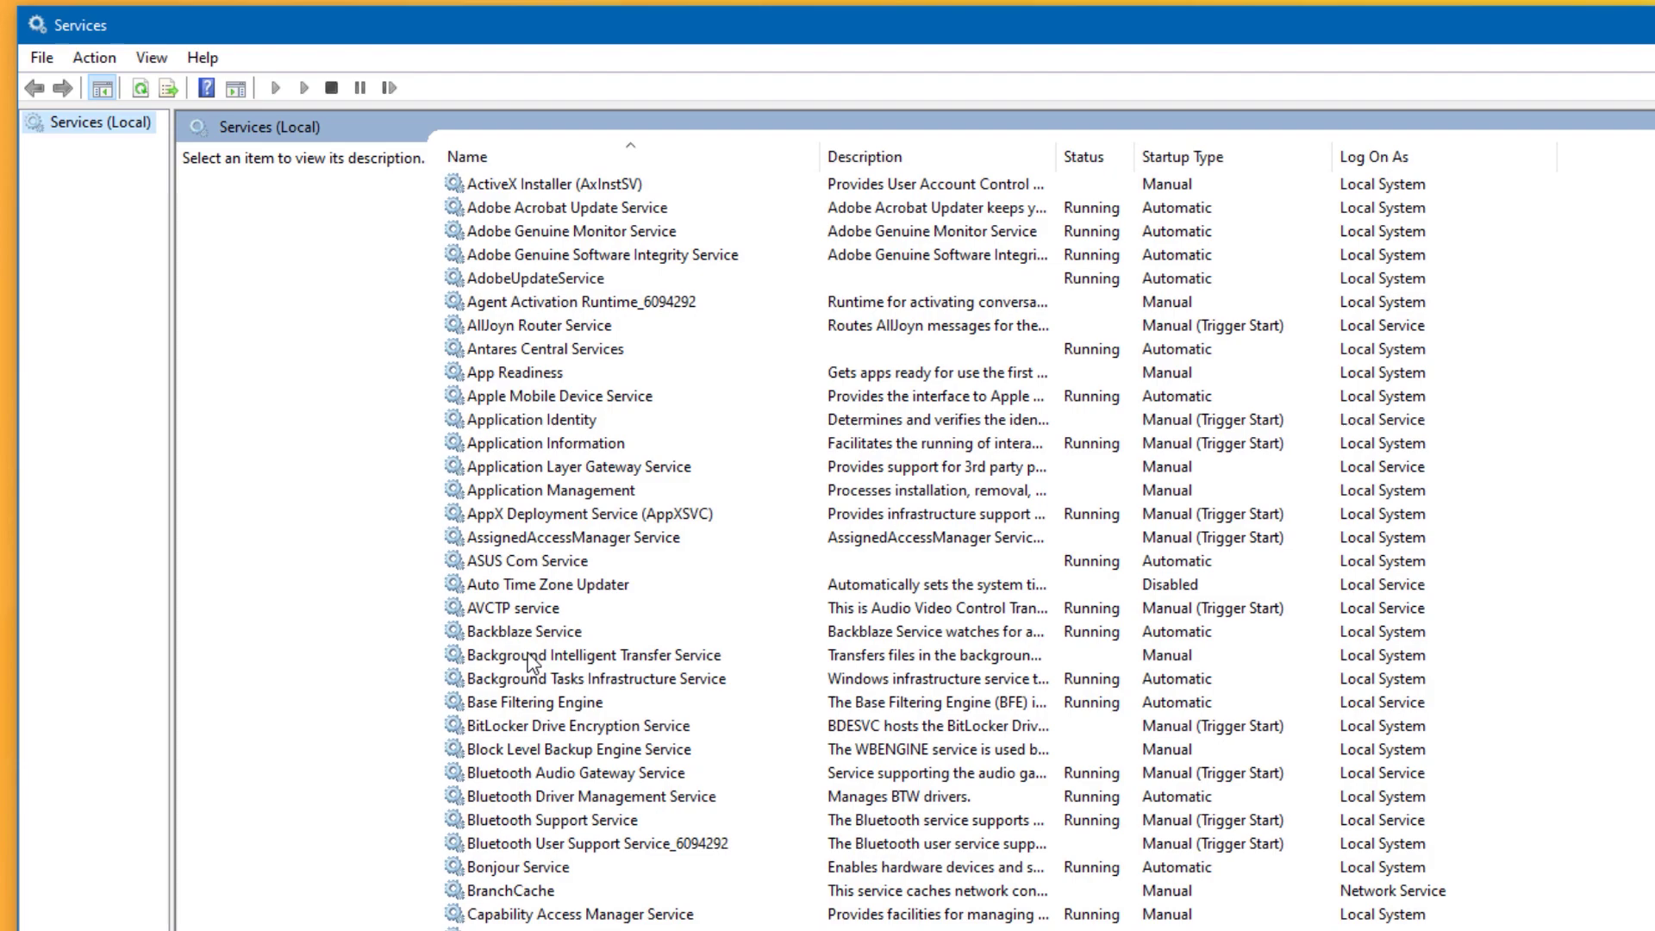
scroll(1000, 552, "down", 20)
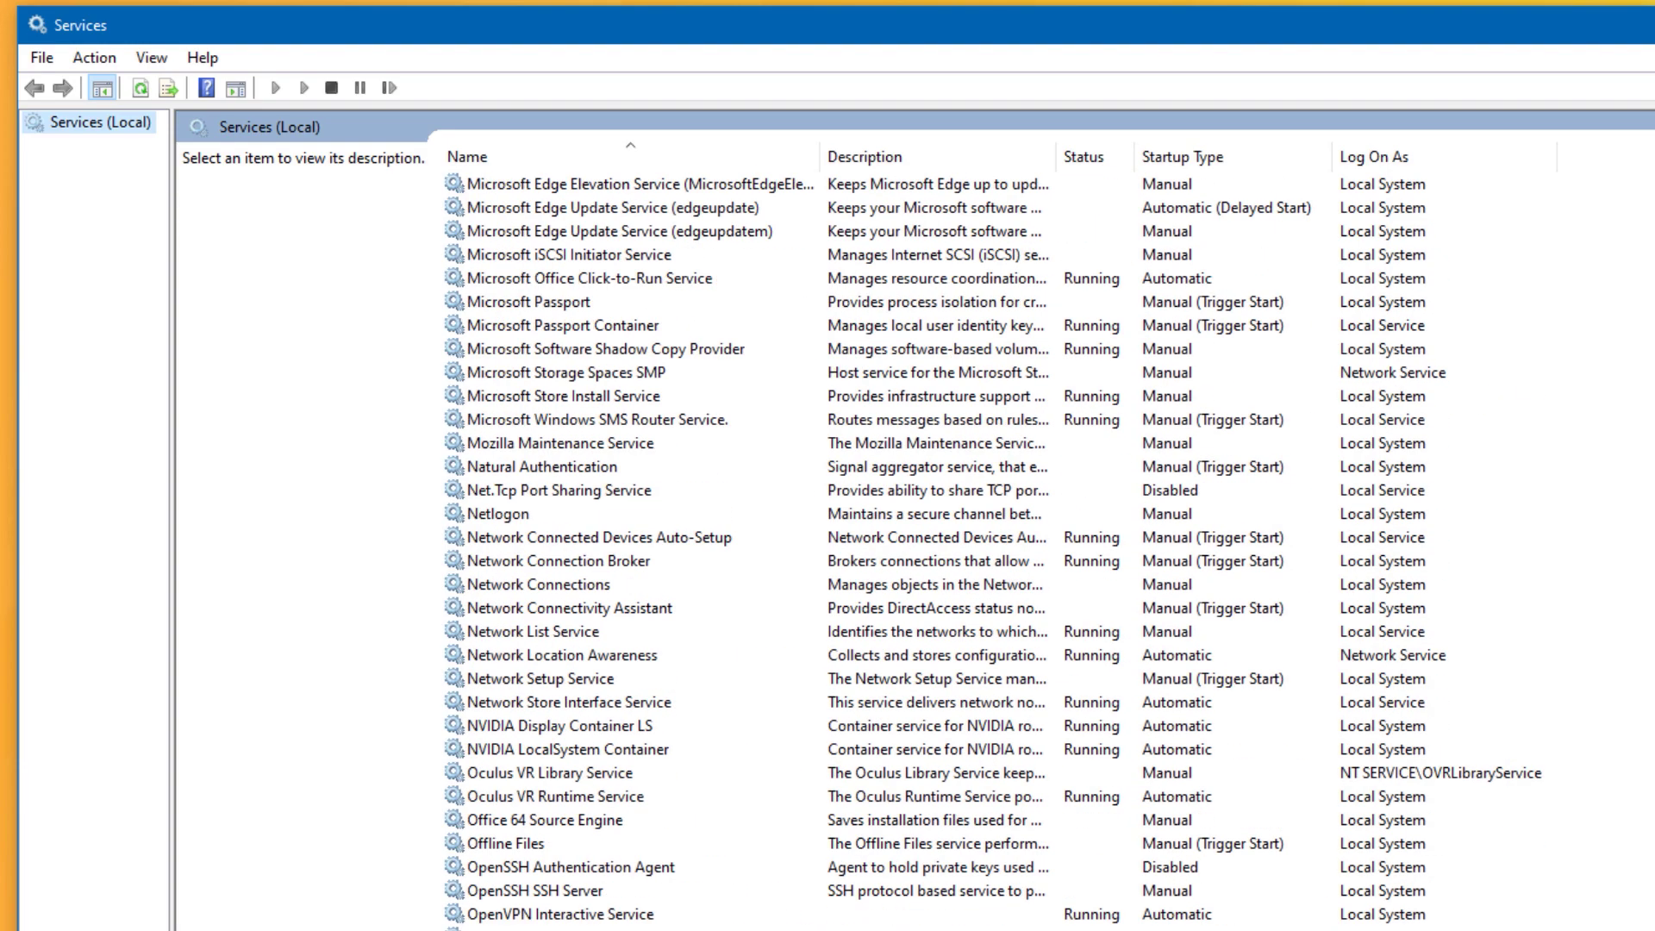
scroll(1000, 551, "up", 20)
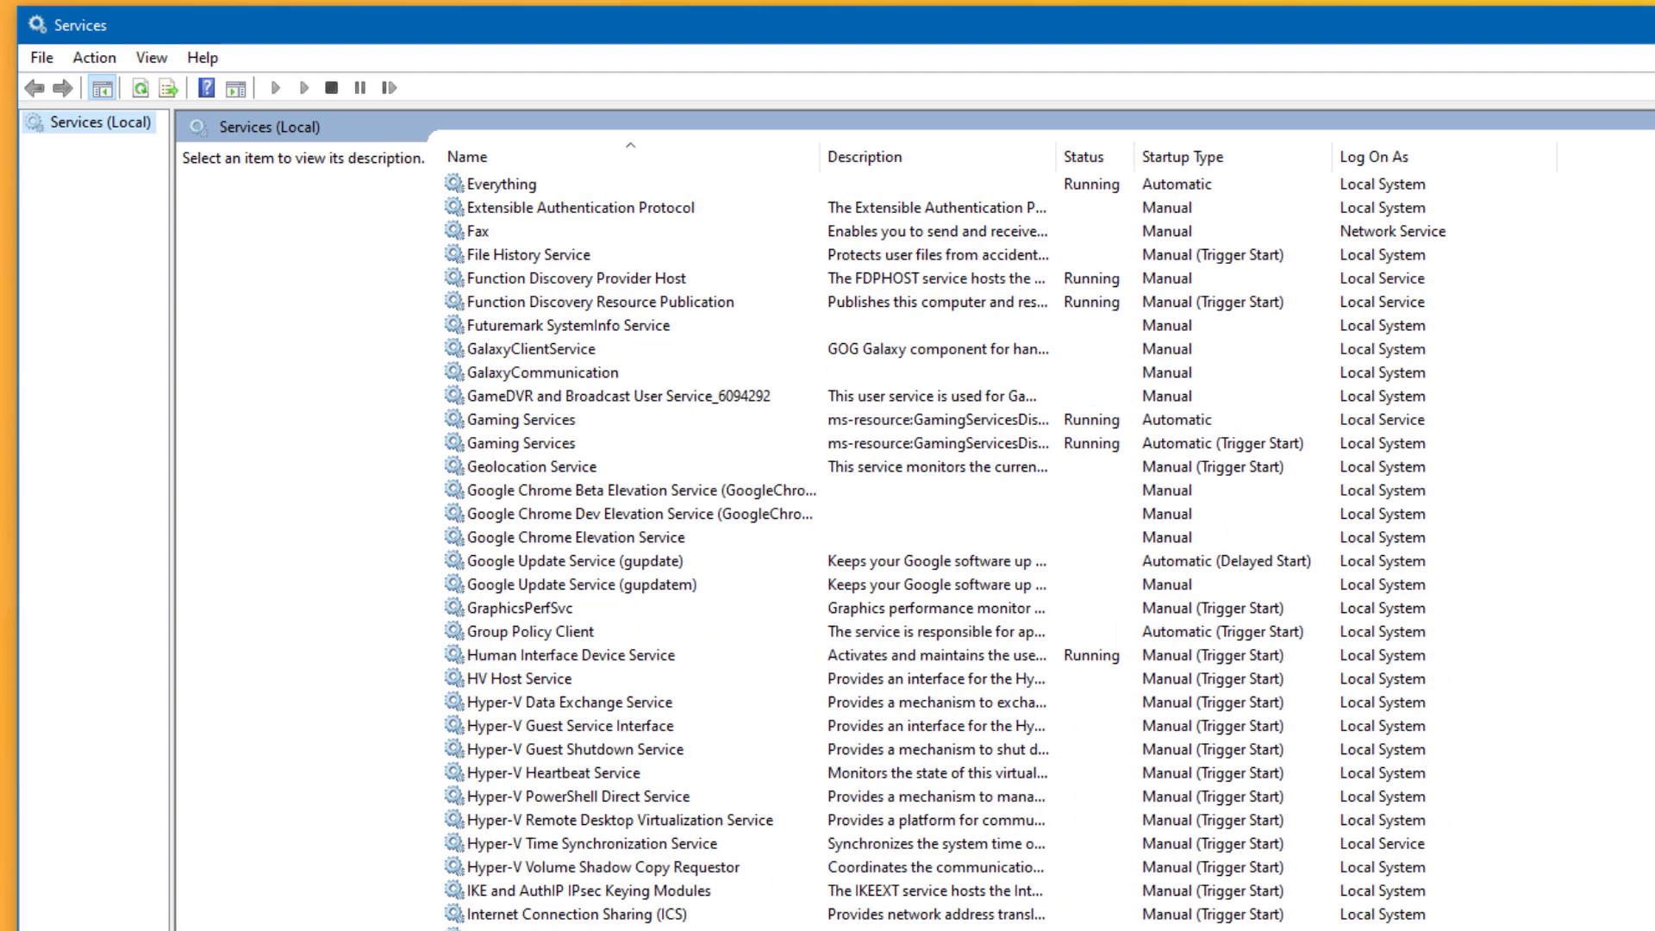
scroll(1000, 551, "up", 20)
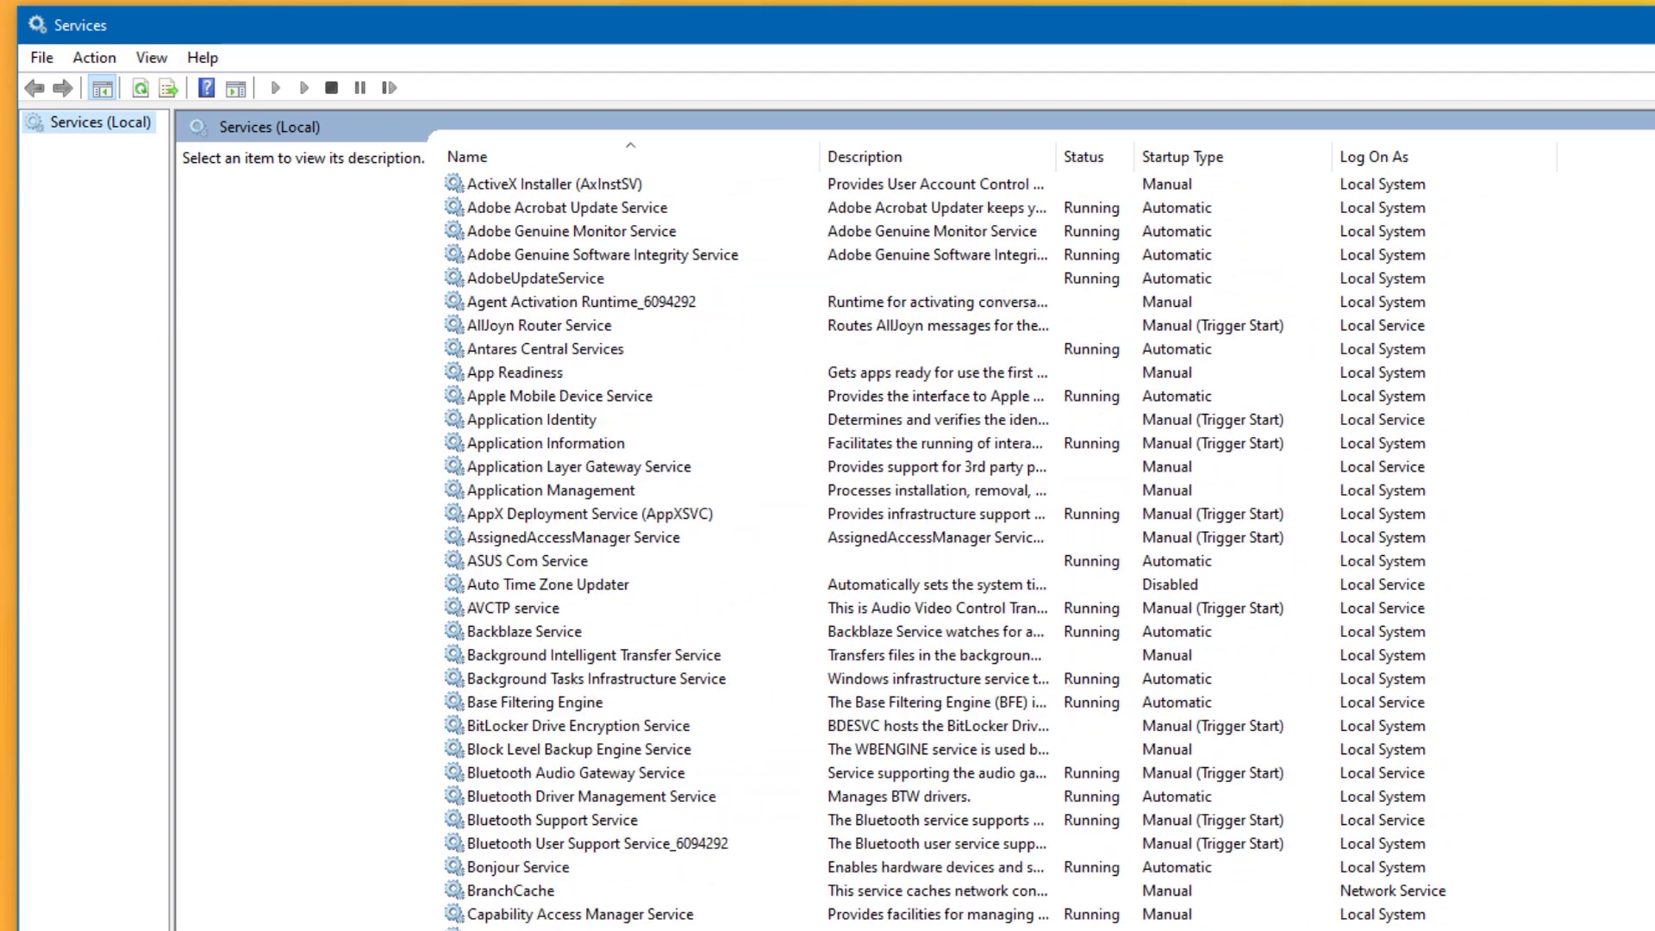
- Try setting the startup type to Manual in the ASUS Com Service's properties, without applying the change
left_click(538, 560)
right_click(435, 560)
left_click(596, 791)
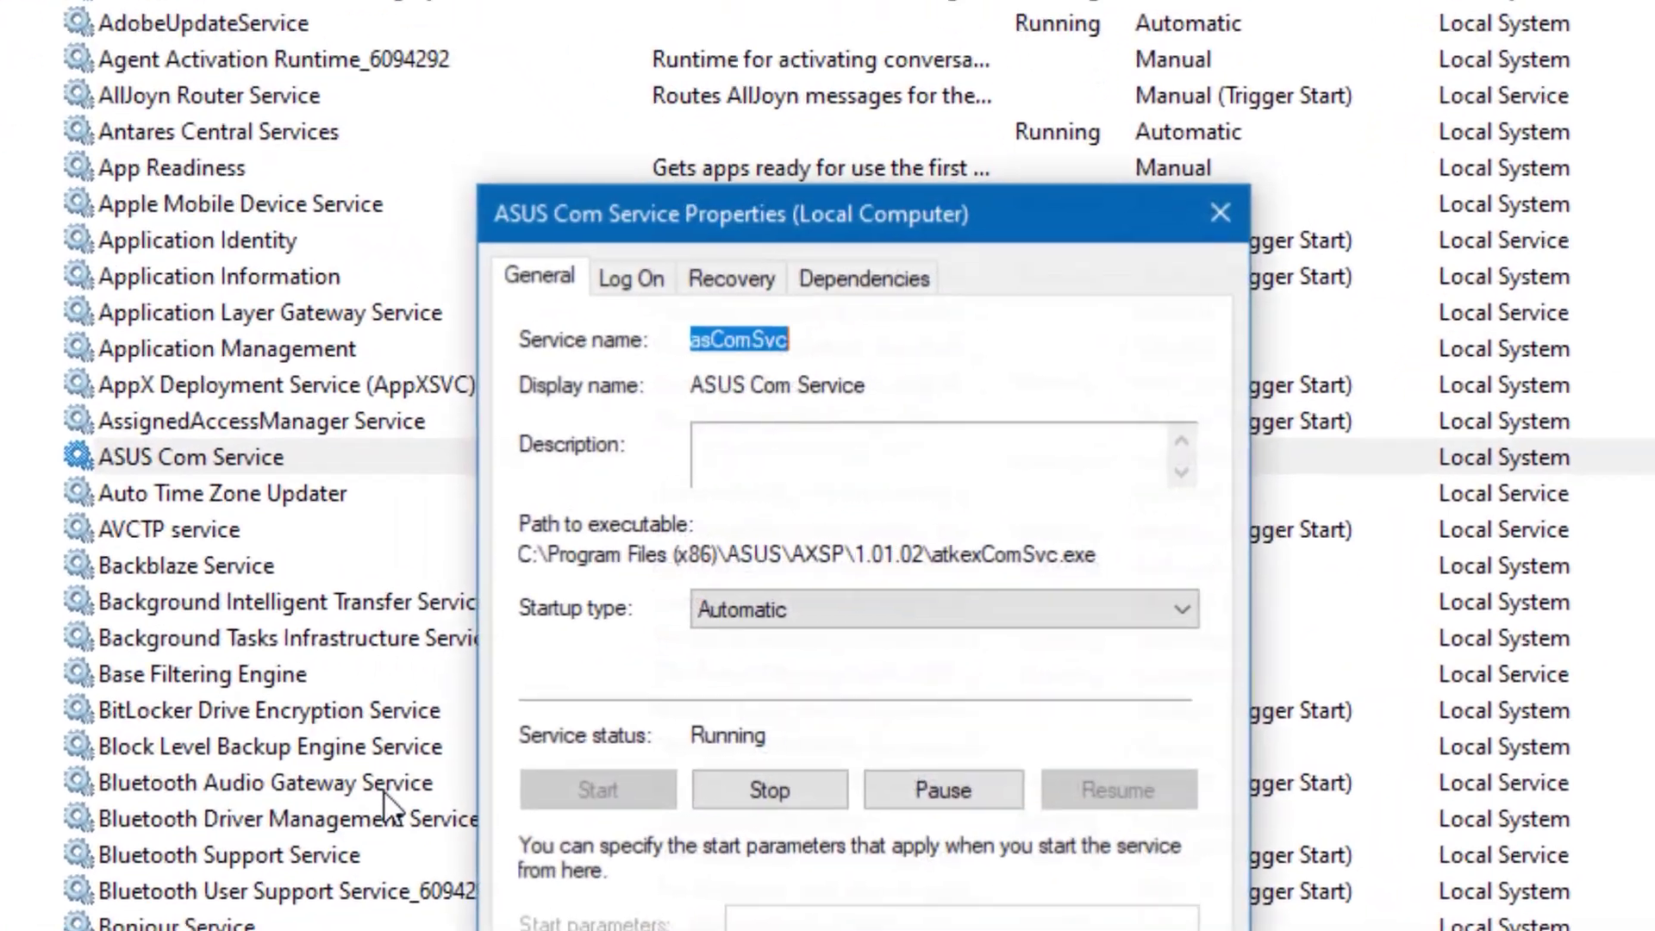
left_click(808, 618)
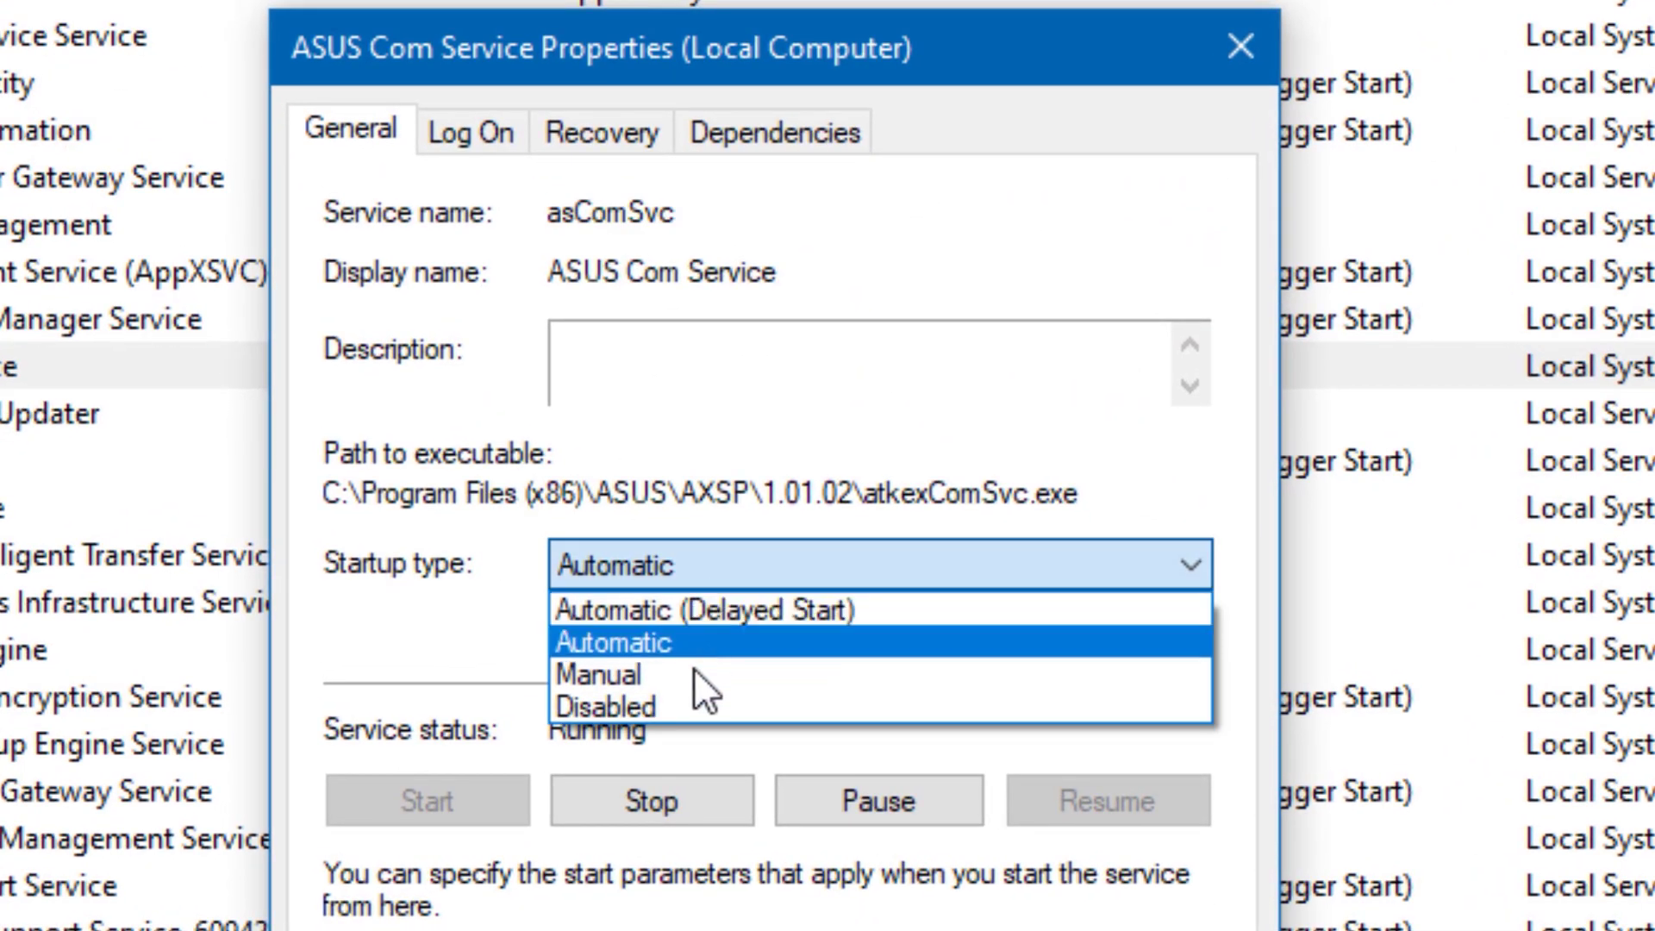
left_click(618, 678)
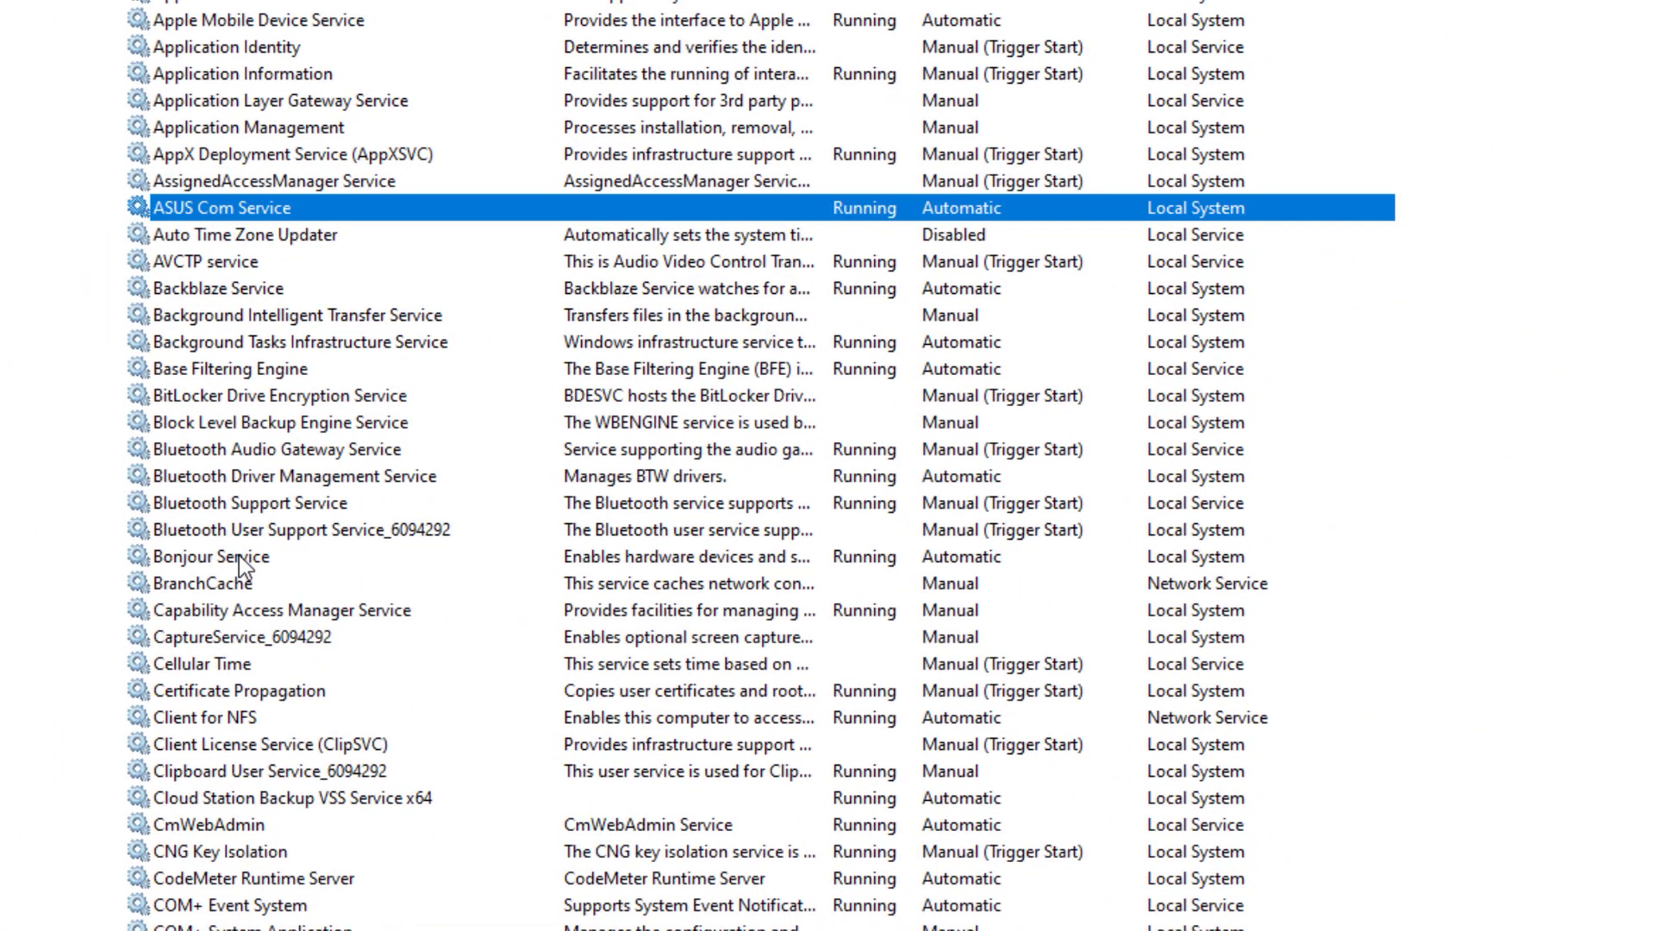
- View the startup type options in the Bonjour Service's properties and close them without changes
right_click(236, 558)
left_click(328, 823)
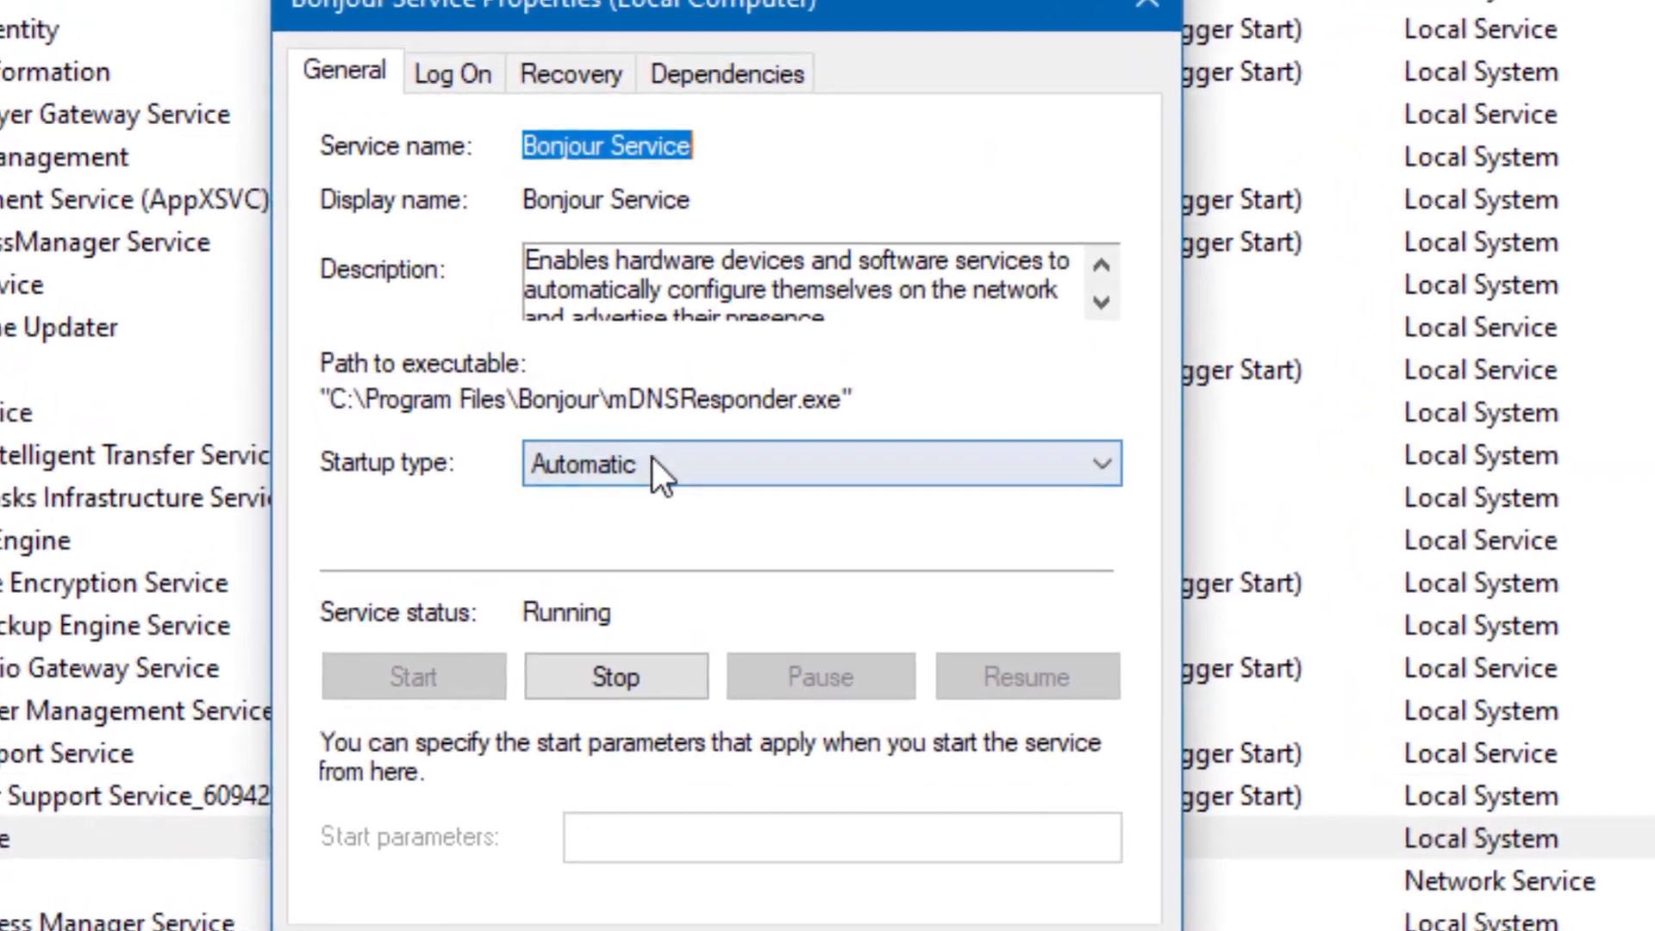
left_click(674, 316)
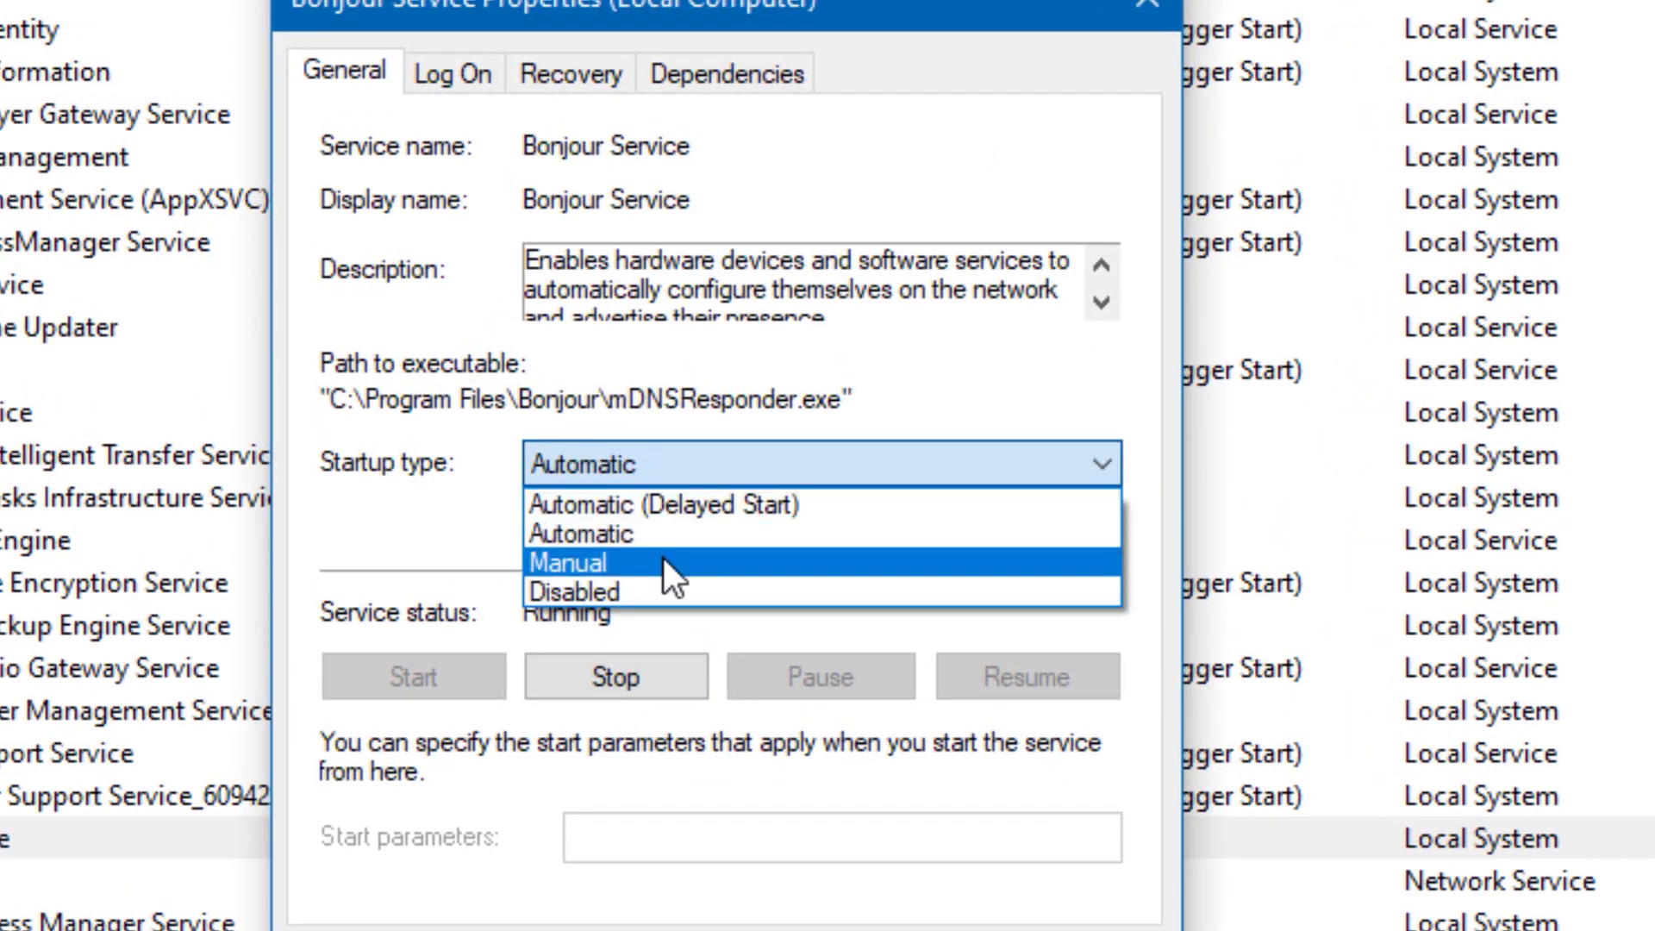
left_click(859, 918)
key("Escape")
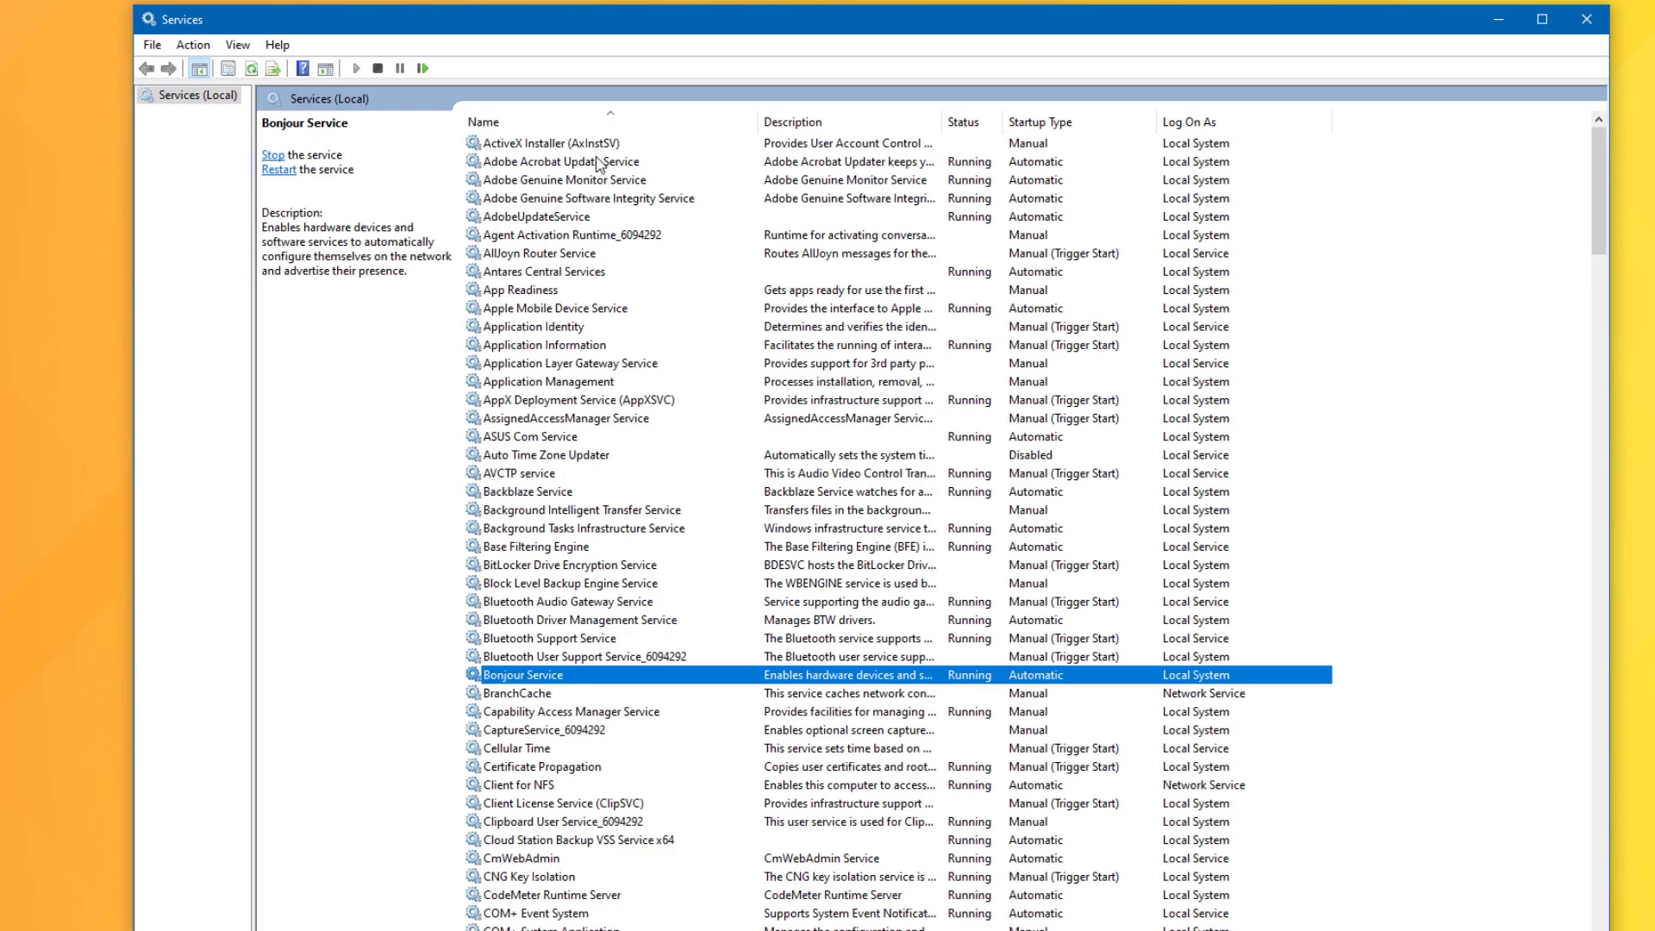
- Read the descriptions of the Adobe Acrobat Update Service, Application Identity and Application Management services
left_click(598, 162)
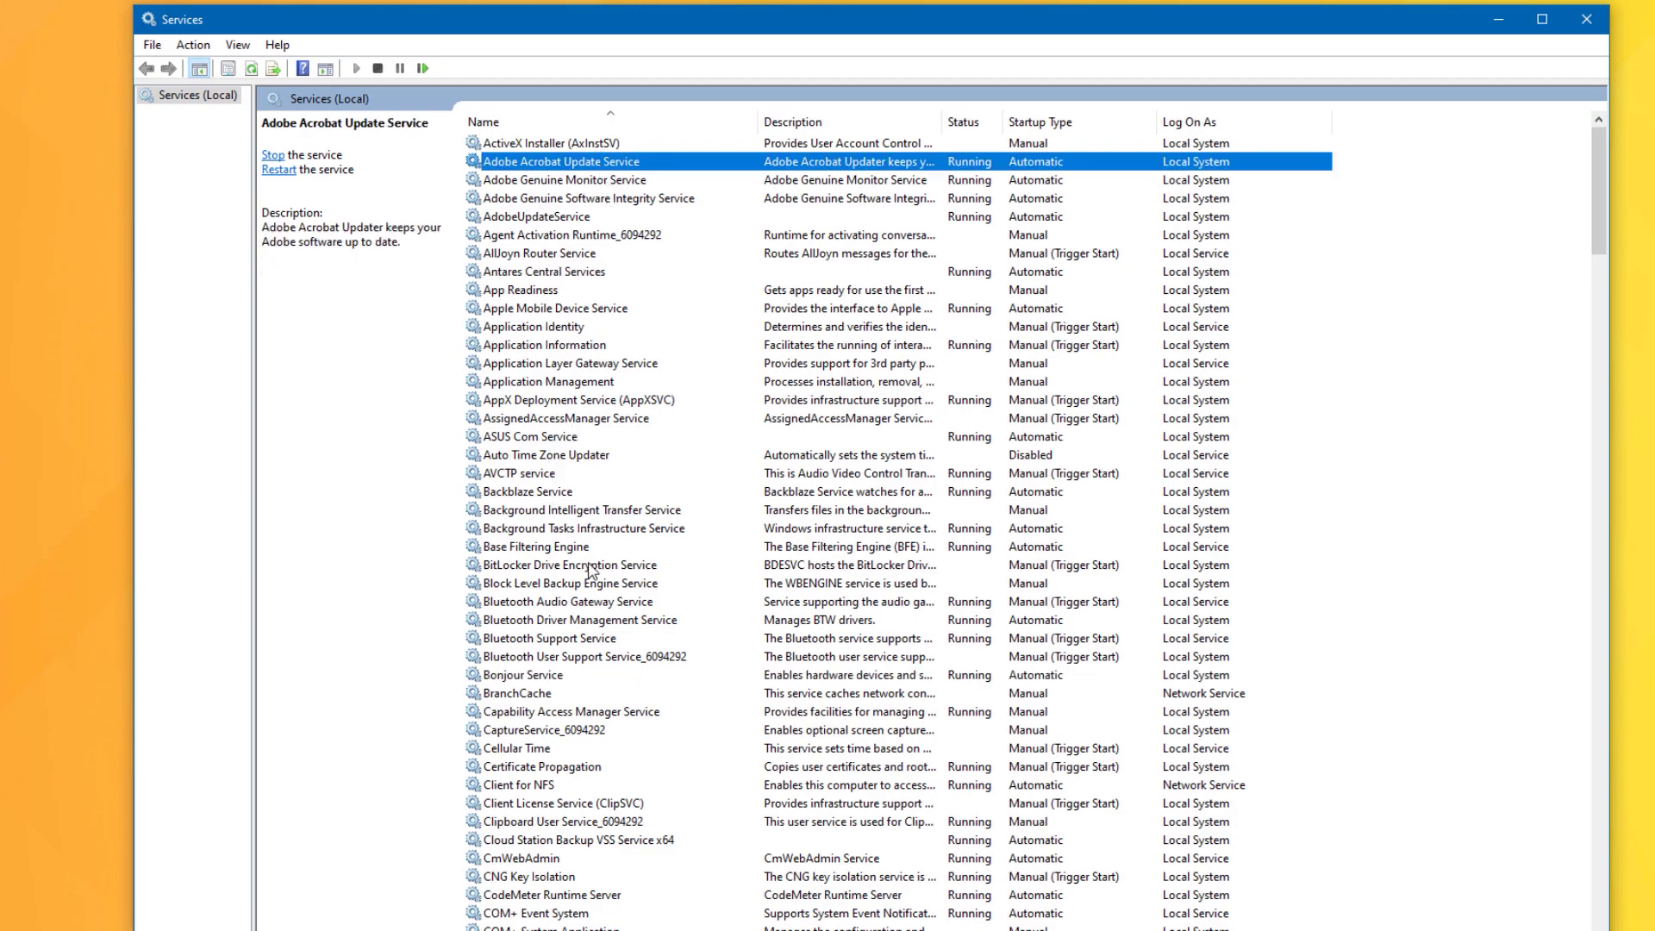
left_click(574, 329)
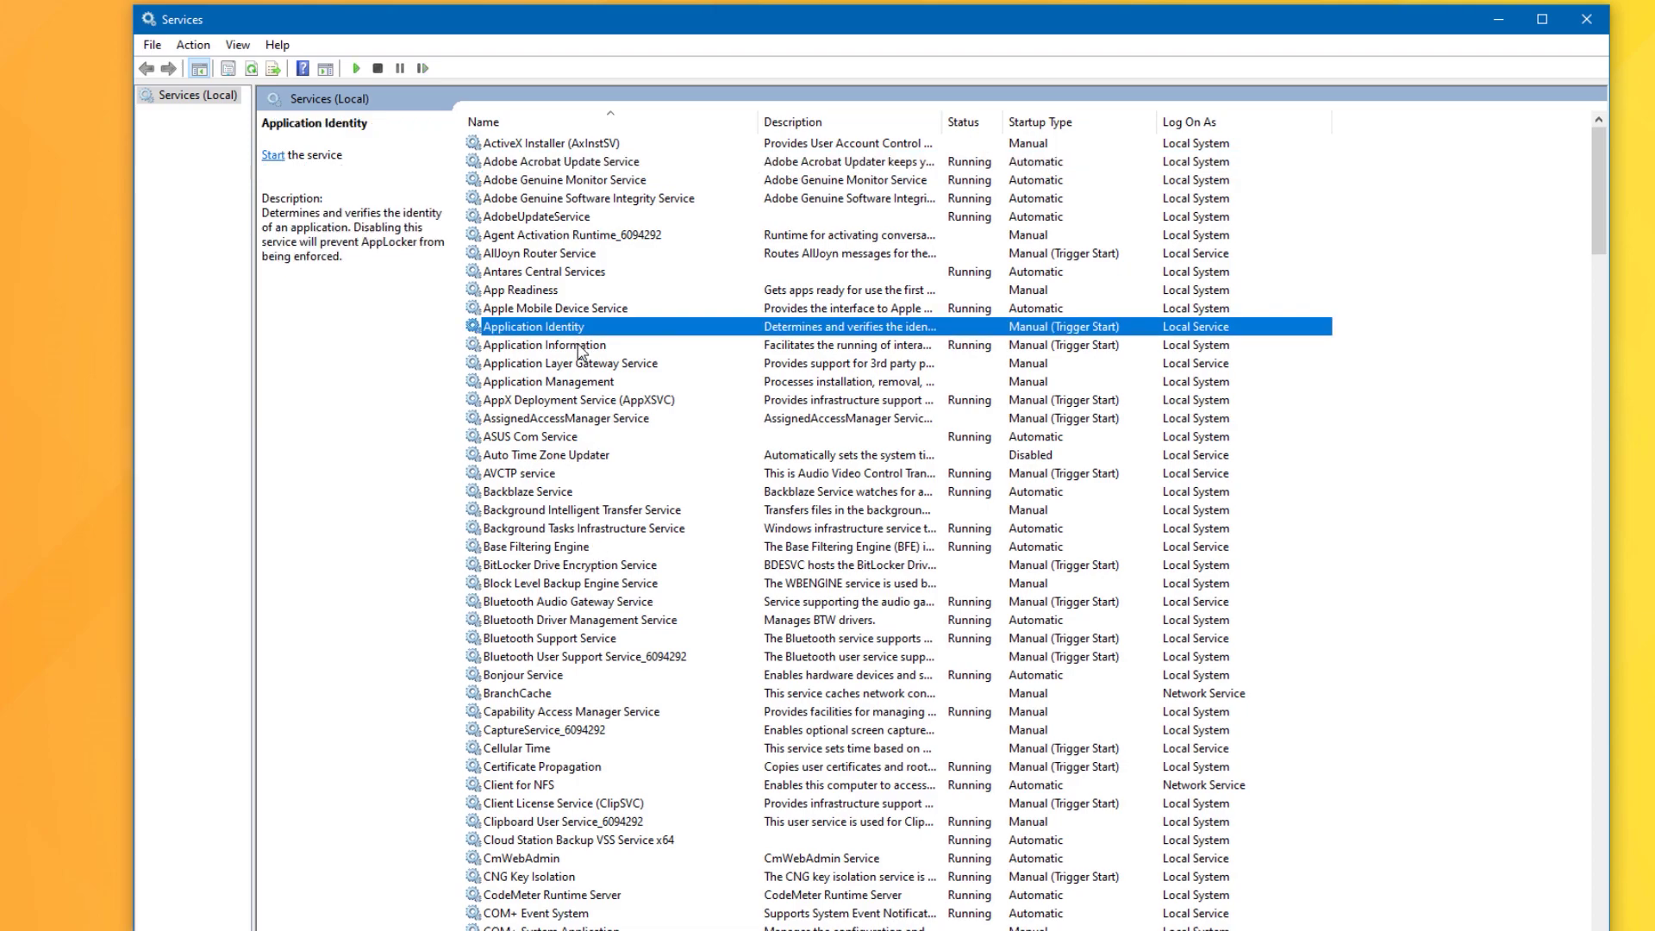
left_click(580, 382)
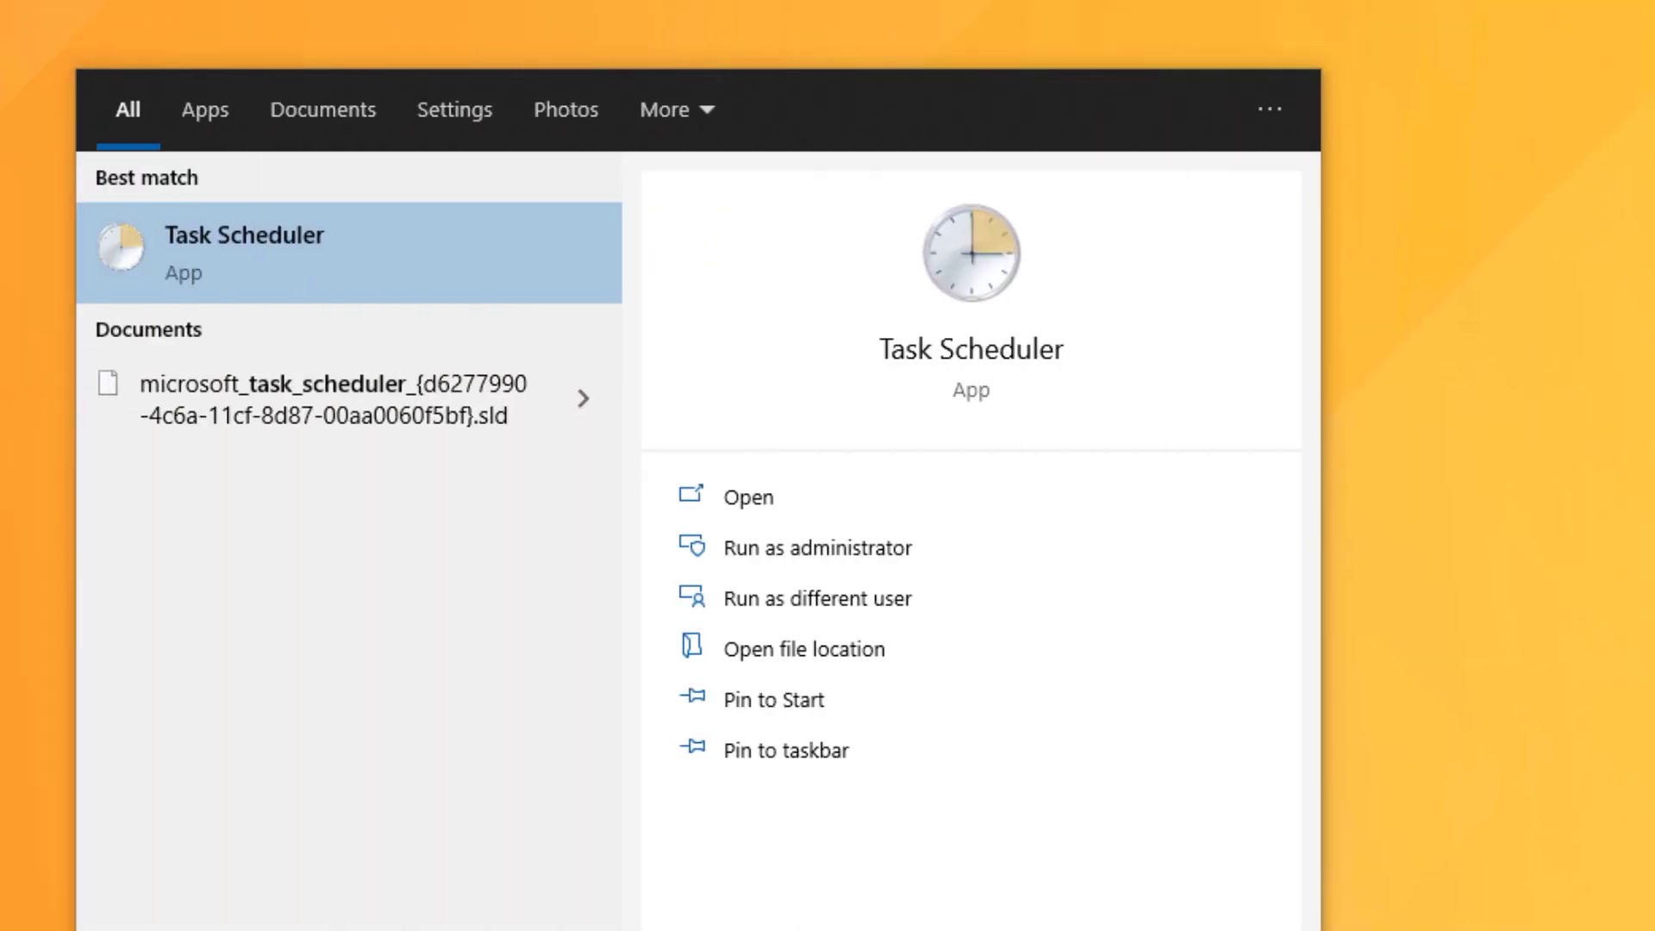
- Open Task Scheduler and look through the task library, selecting the Streamdeck Admin Autostart task among those that run at log on
left_click(315, 259)
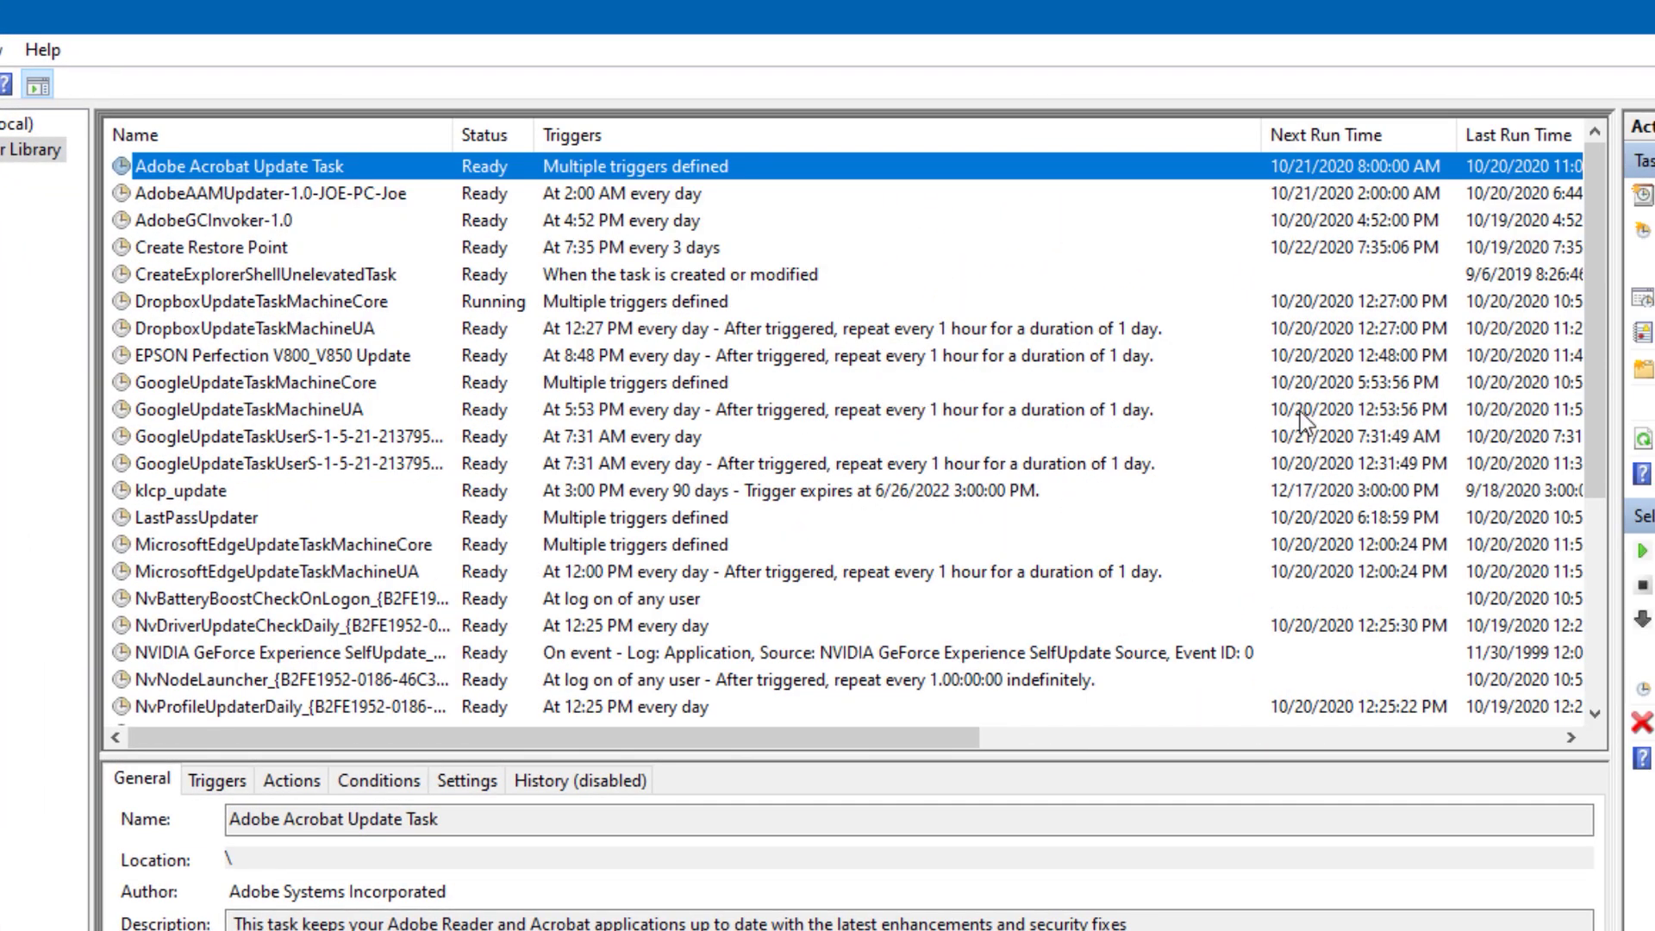
left_click_drag(1595, 394, 1585, 596)
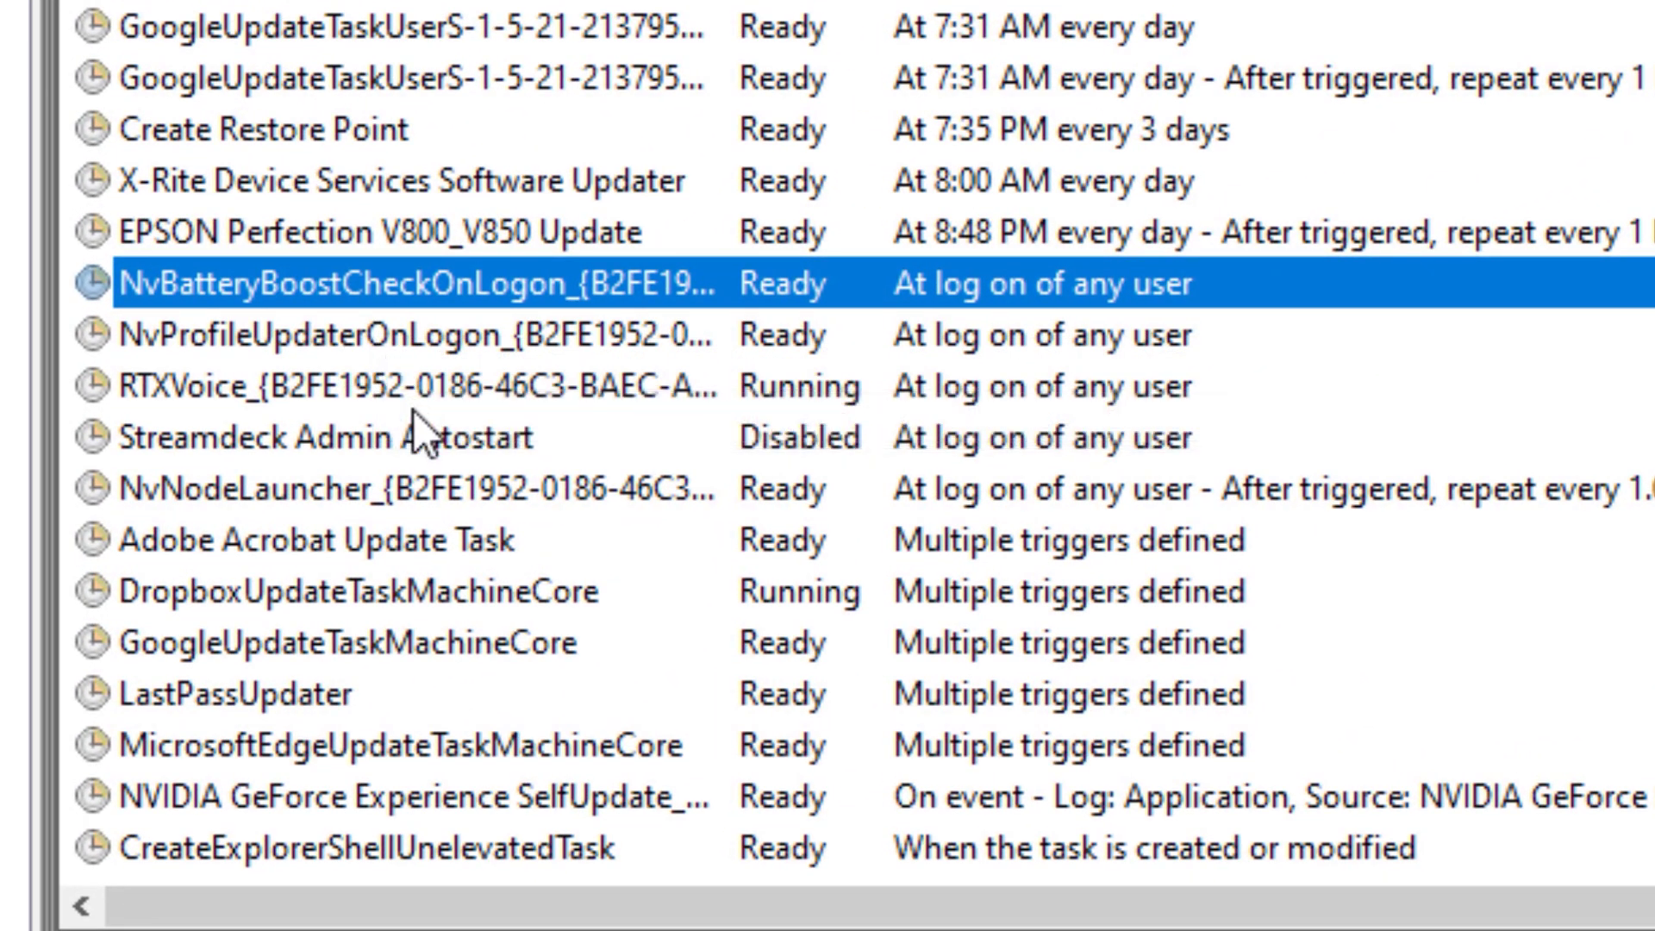
left_click(414, 441)
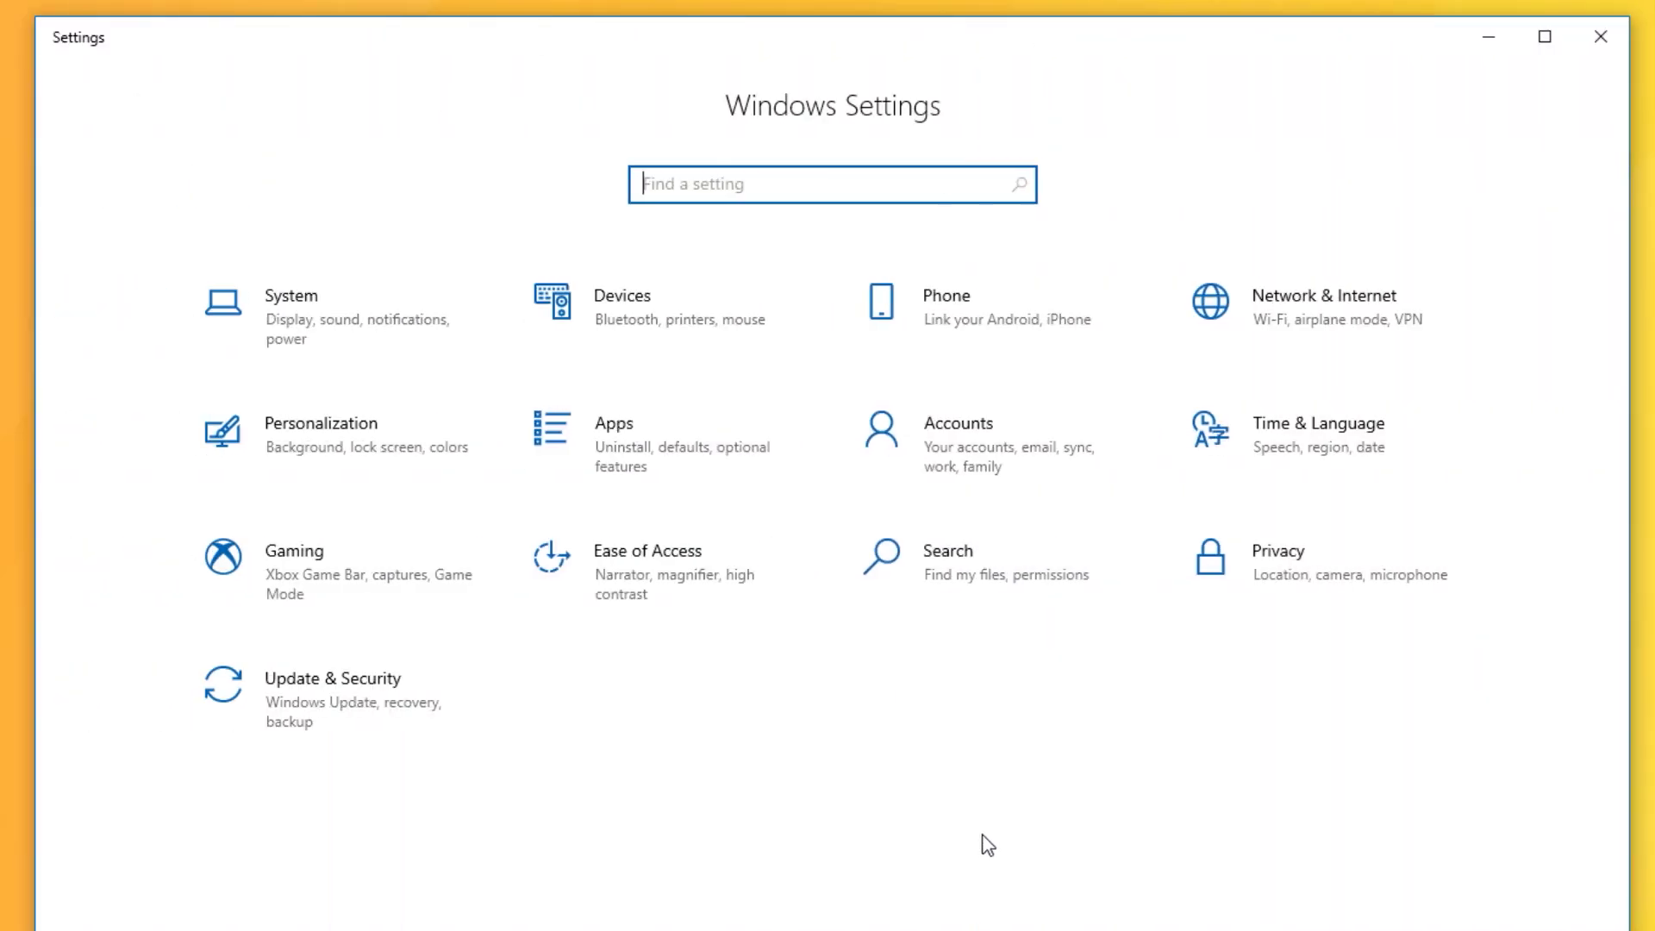
- Open the optional updates of Windows Update in Settings and expand the list of driver updates
left_click(354, 739)
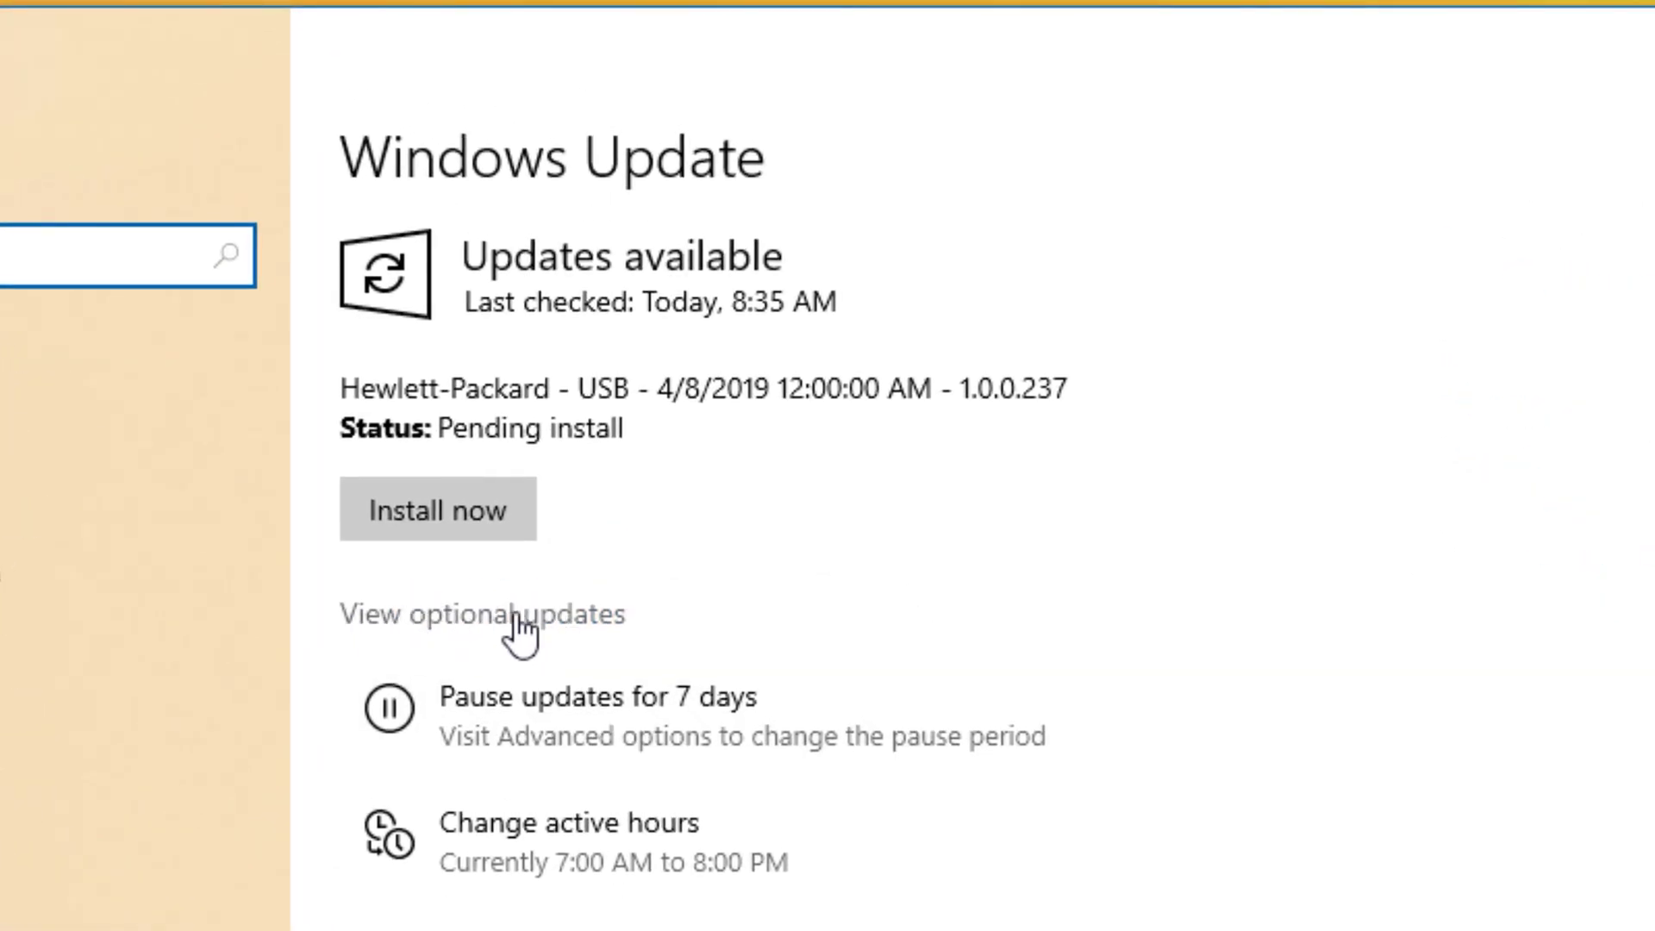
left_click(517, 616)
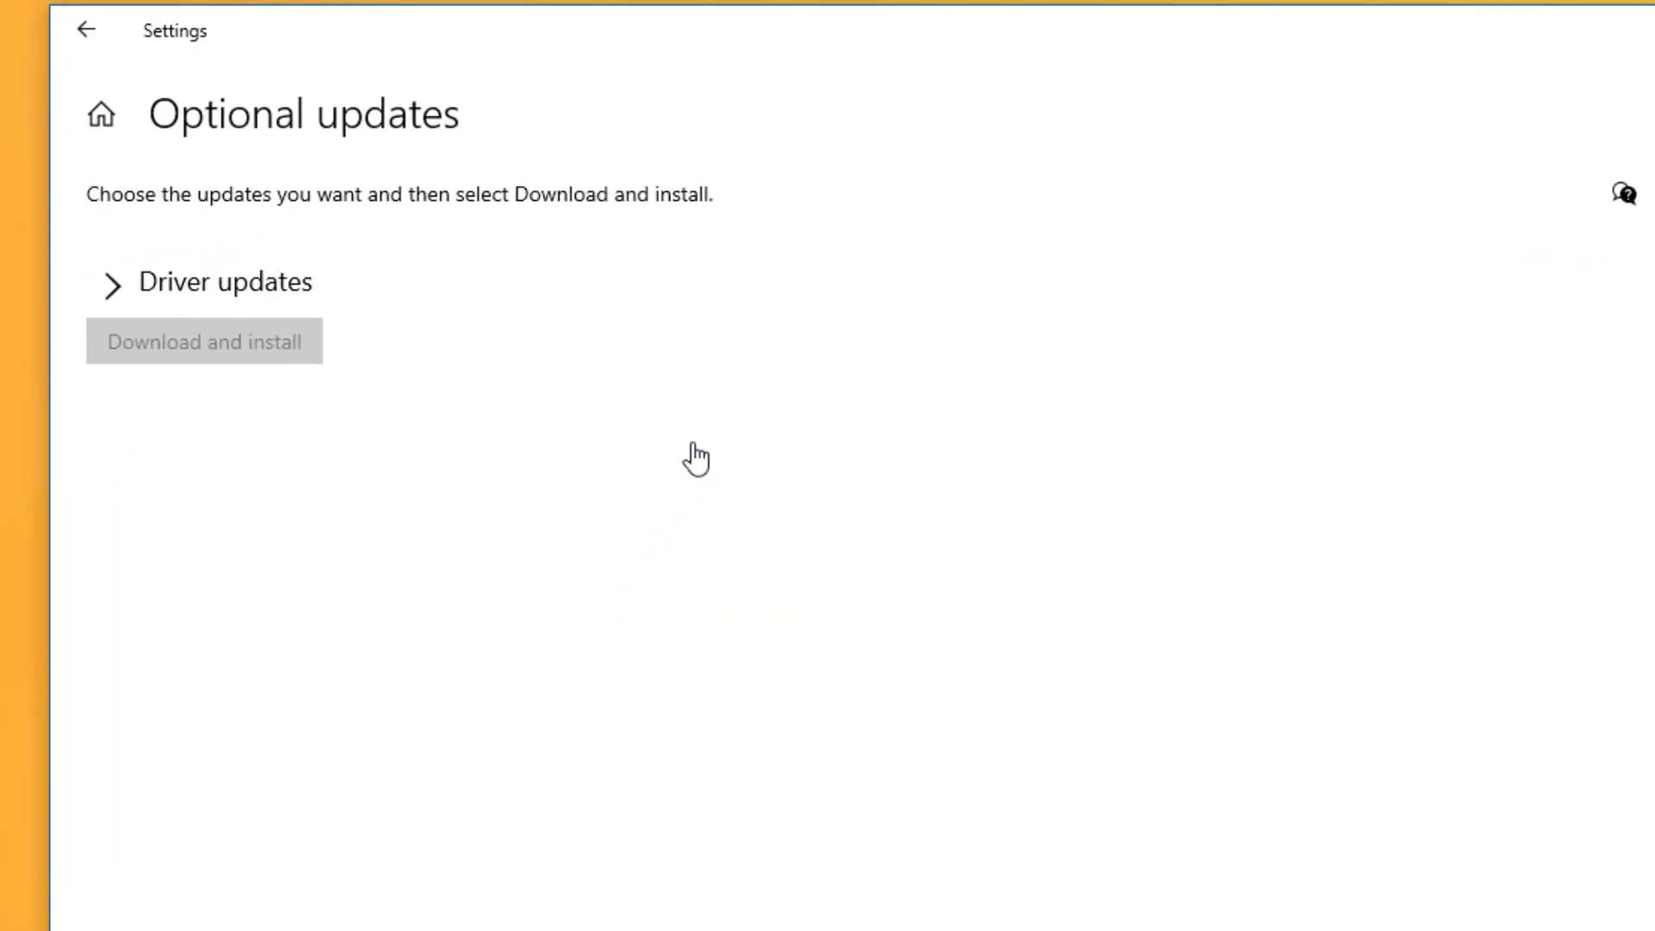
left_click(111, 285)
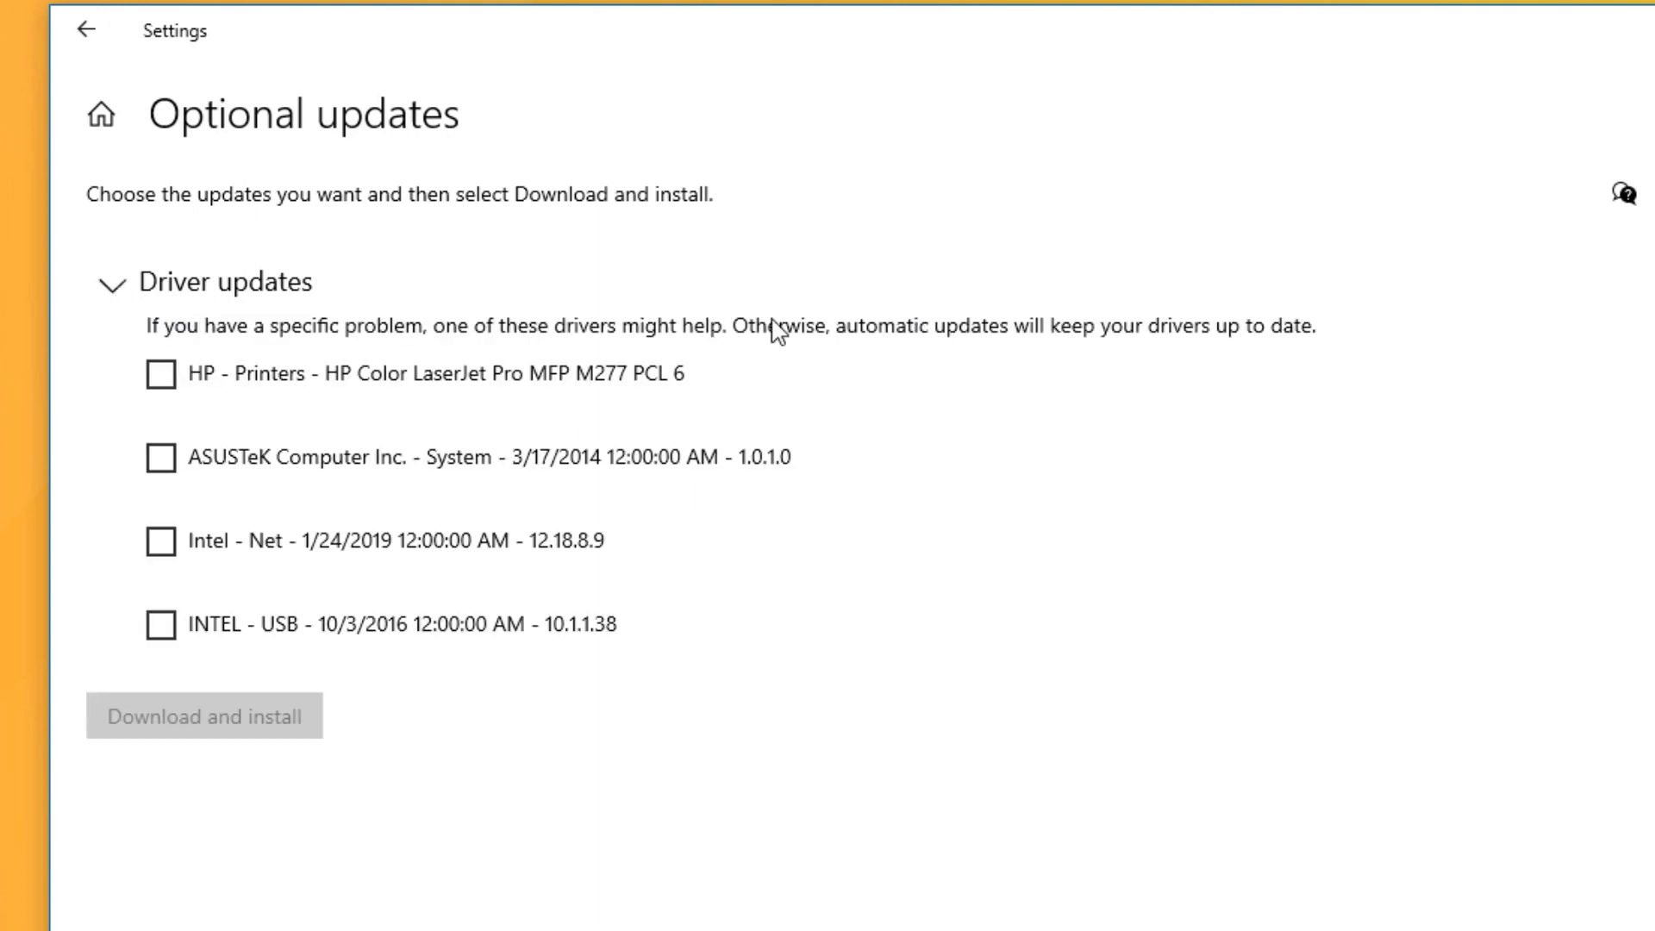
- Select all four optional driver updates: the HP Color LaserJet printer, ASUSTeK System, Intel Net and INTEL USB drivers
left_click(160, 376)
left_click(161, 458)
left_click(160, 541)
left_click(160, 627)
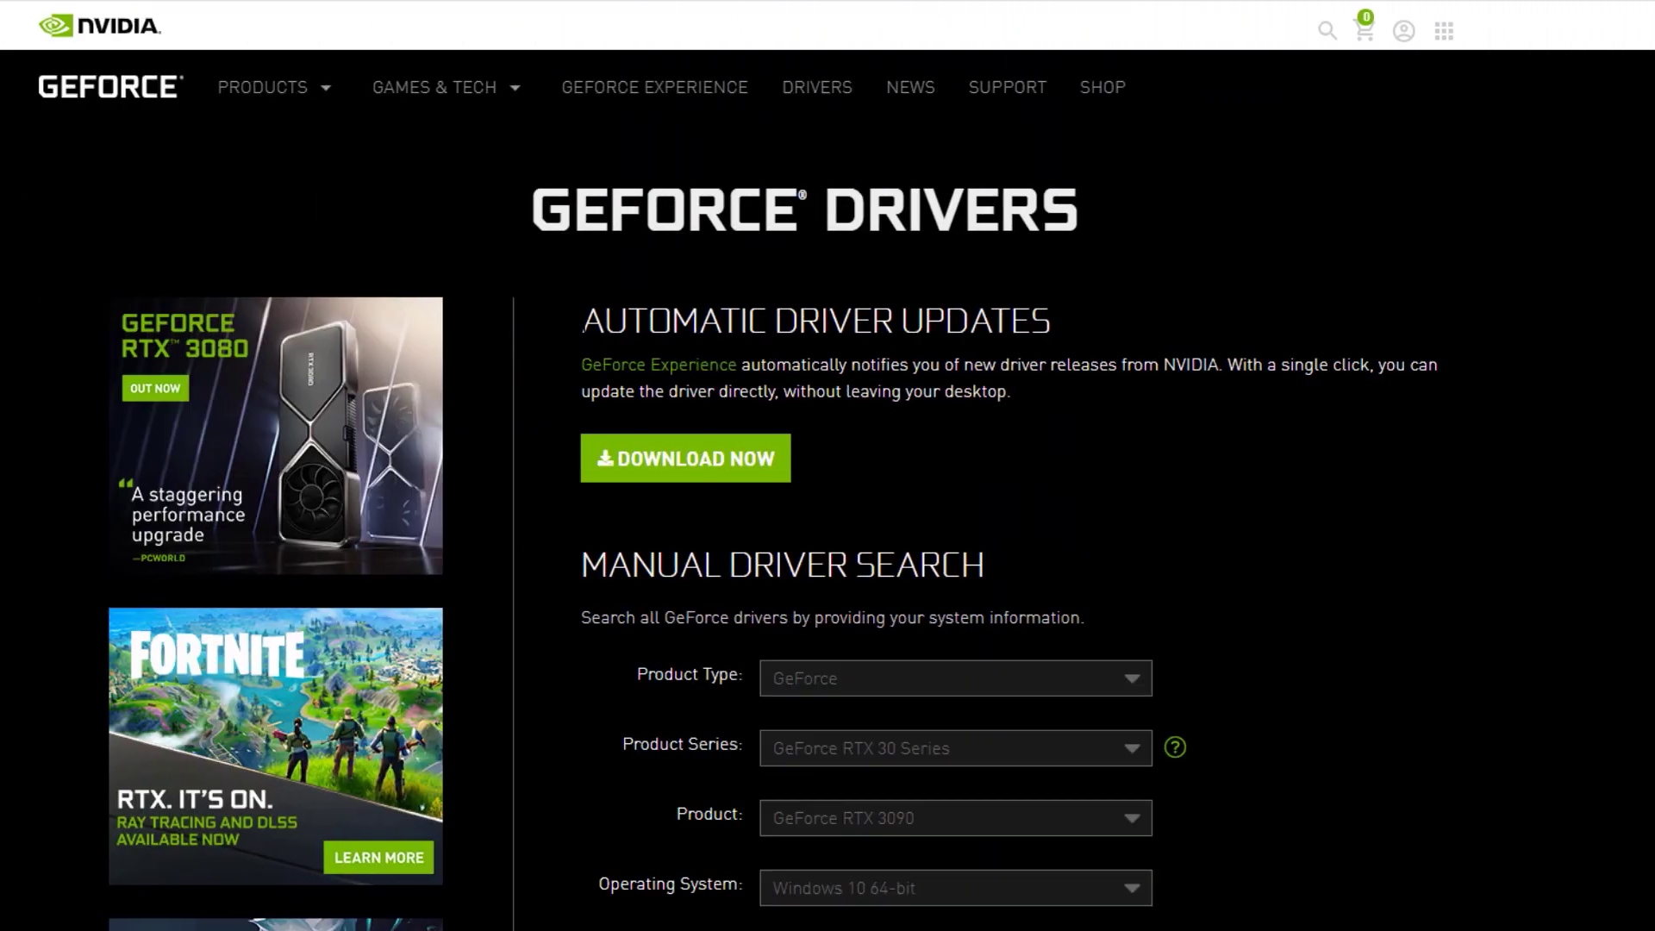
- Examine the automatic driver updates section of NVIDIA's GeForce Drivers page, and view the Help options in the video editor
left_click_drag(581, 320, 1083, 325)
left_click(1077, 331)
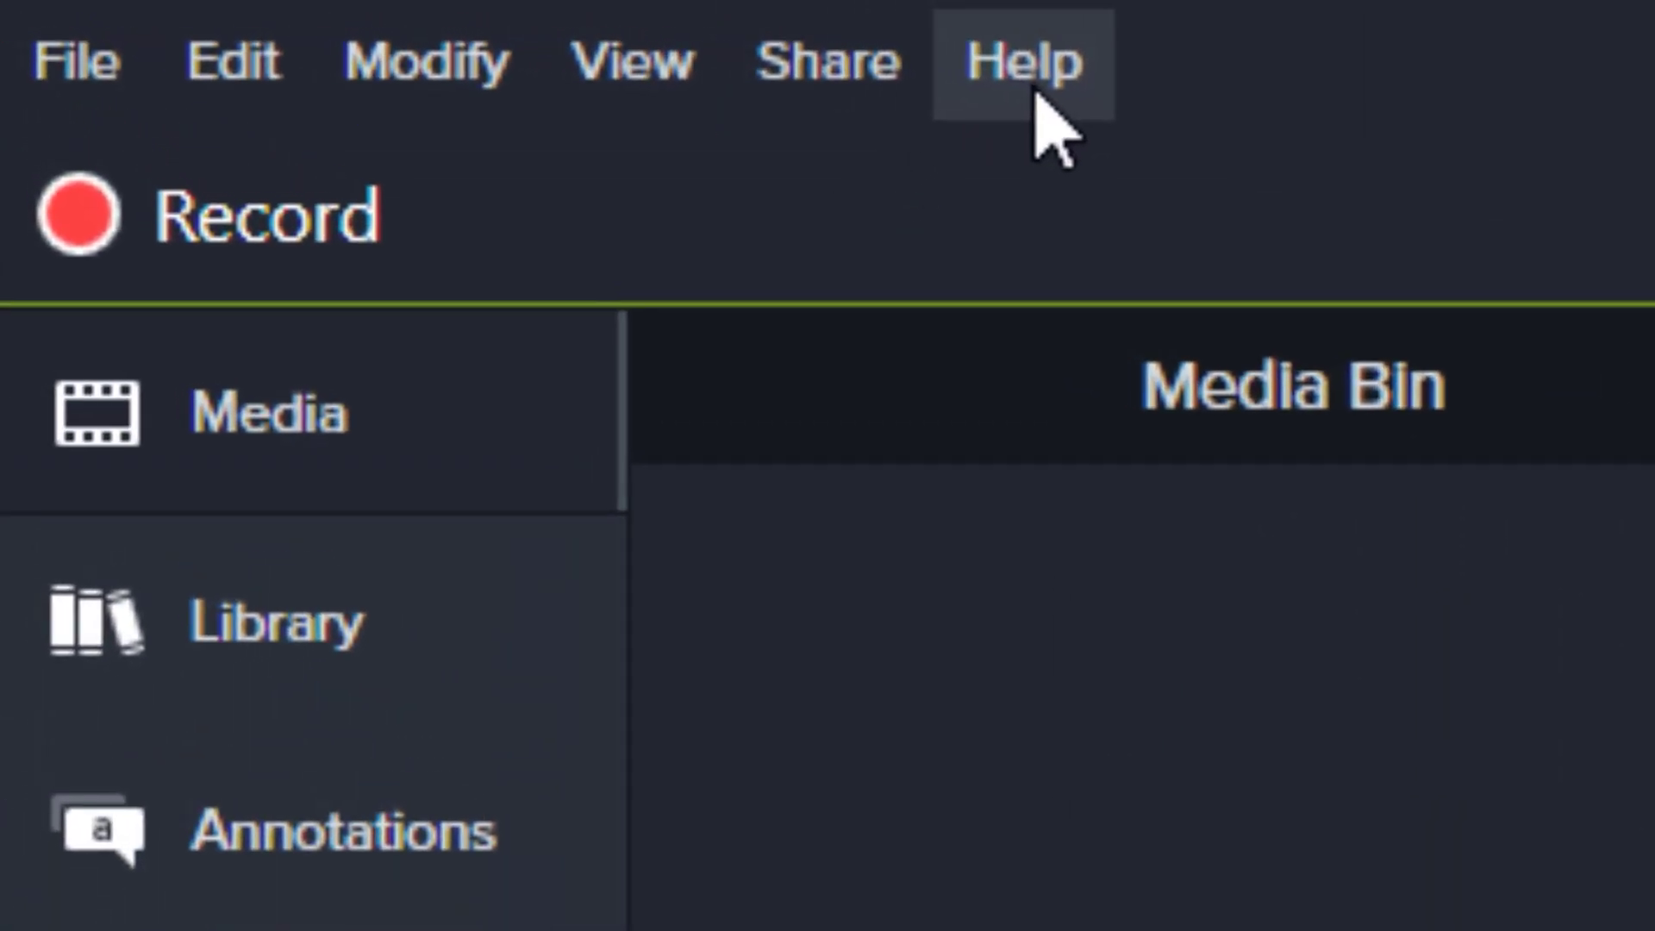
left_click(1083, 97)
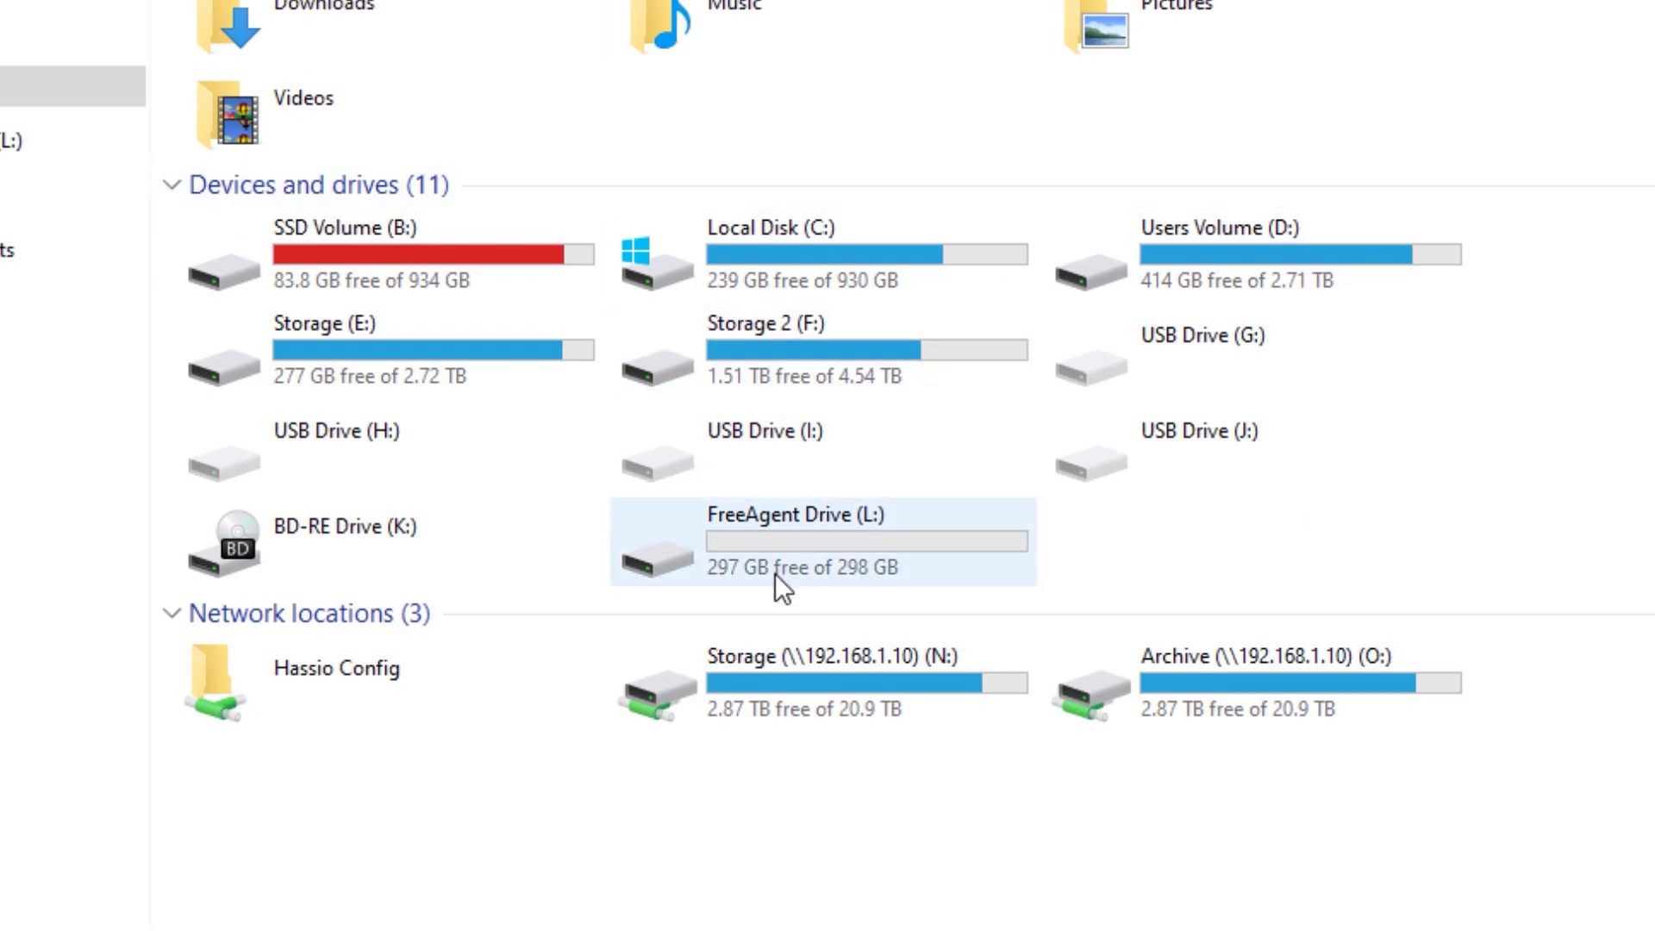
- Browse the FileHistory backup on FreeAgent Drive (L:) through the user's and computer's folders into the Data folder and its subfolders
double_click(845, 569)
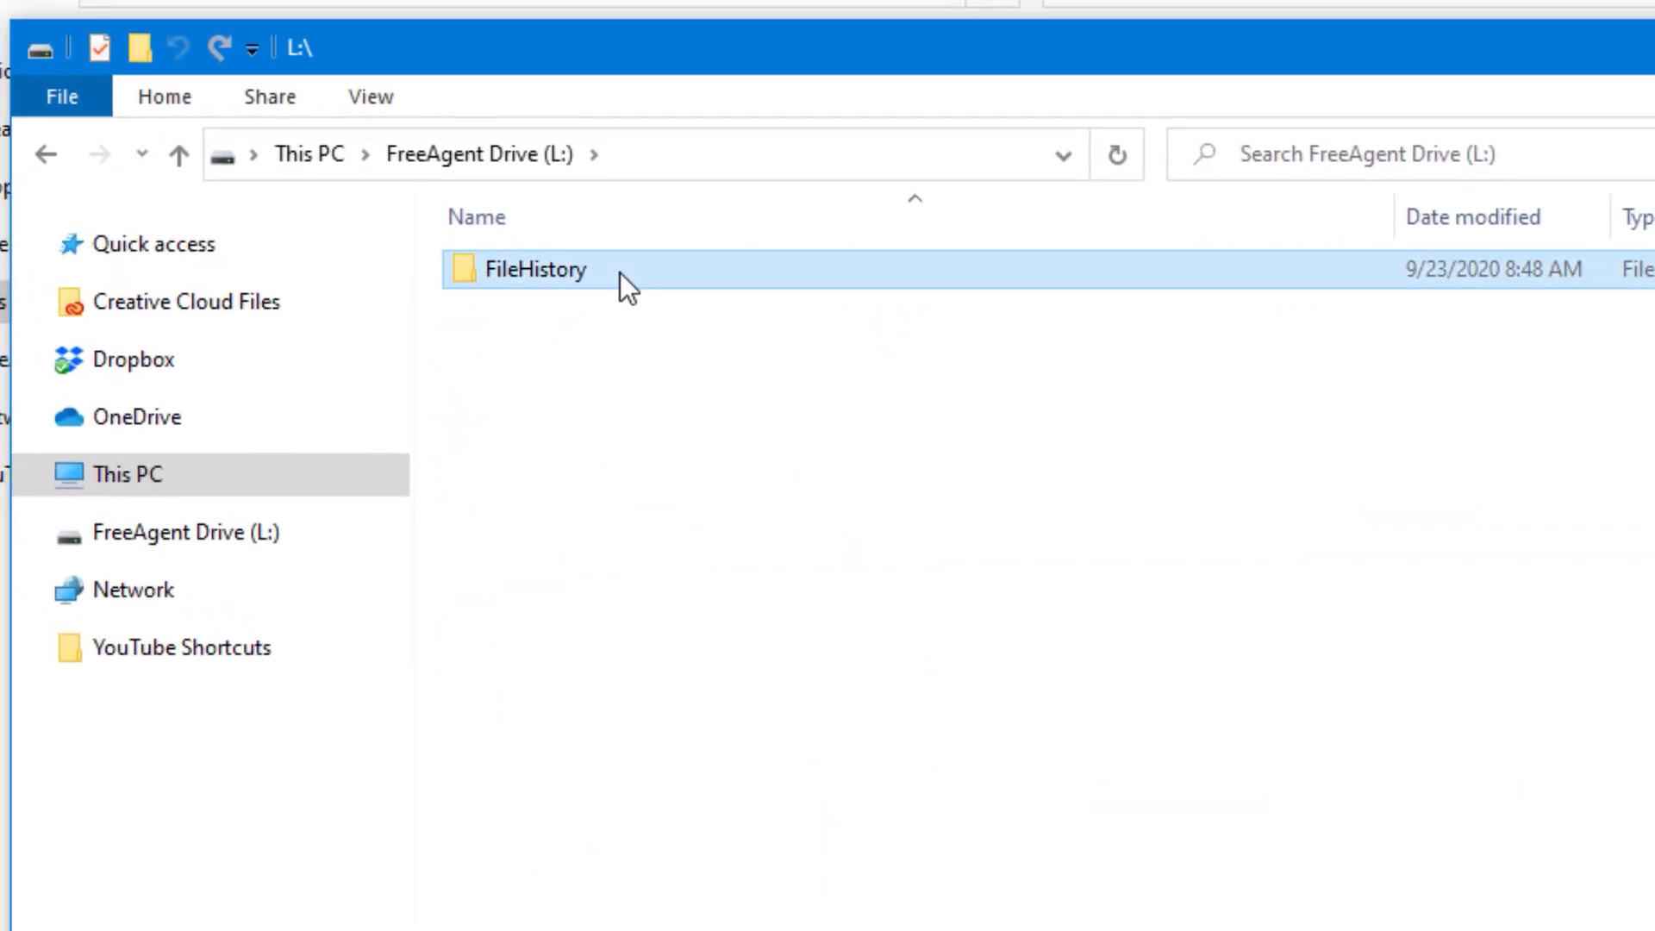
double_click(619, 273)
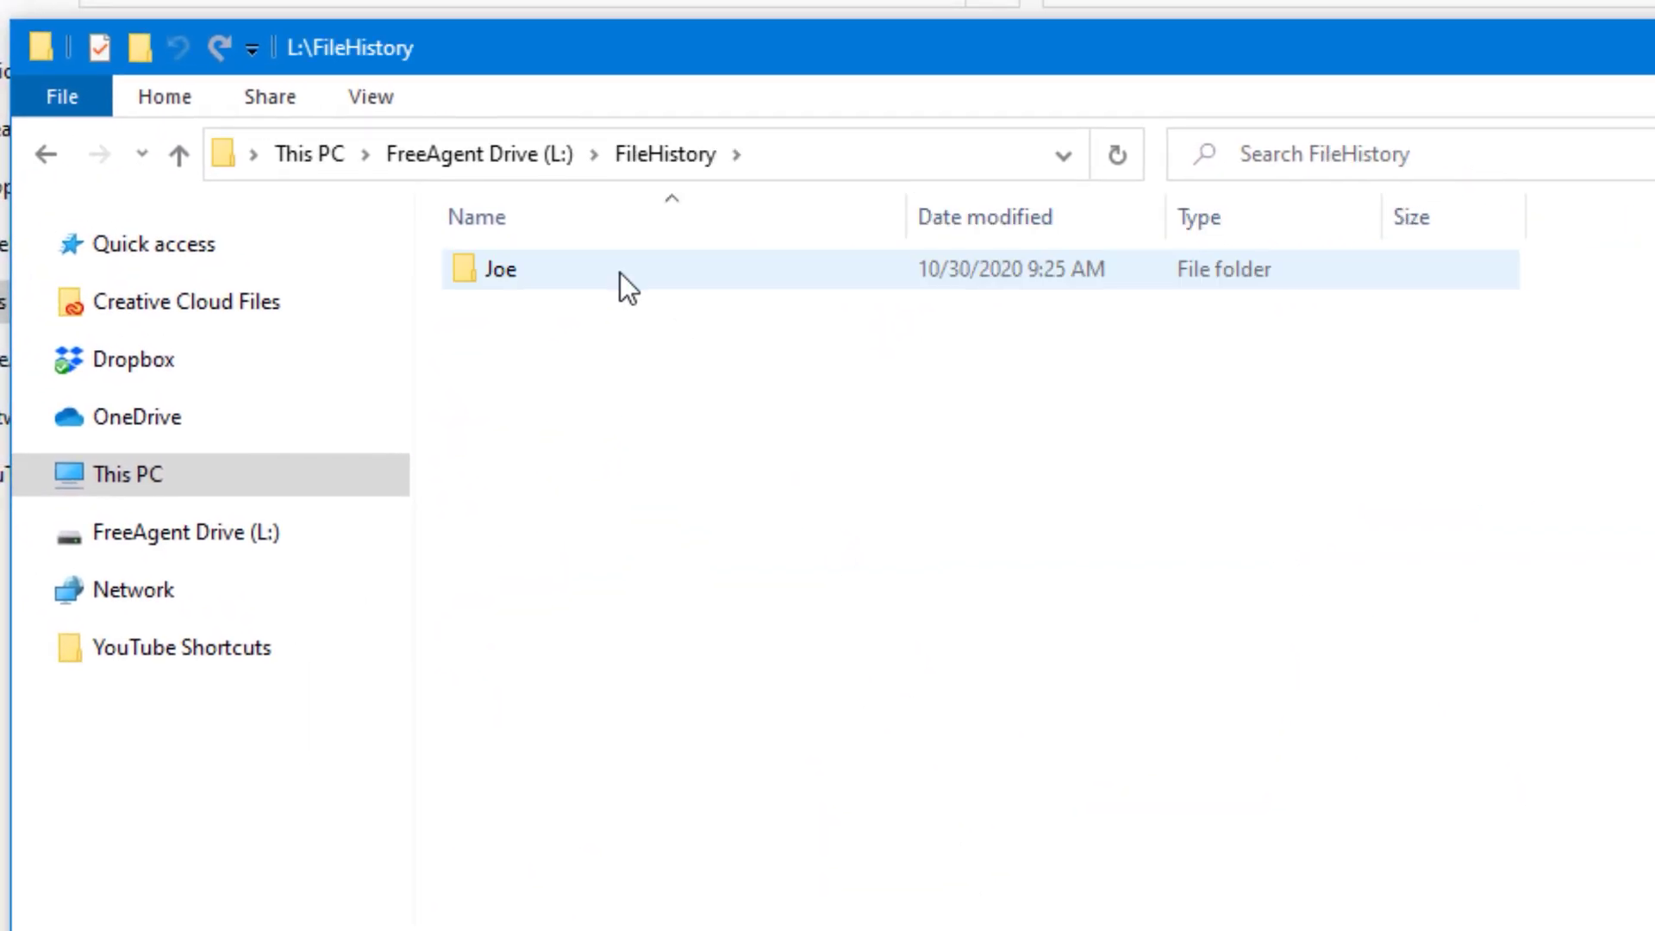
double_click(619, 273)
double_click(607, 303)
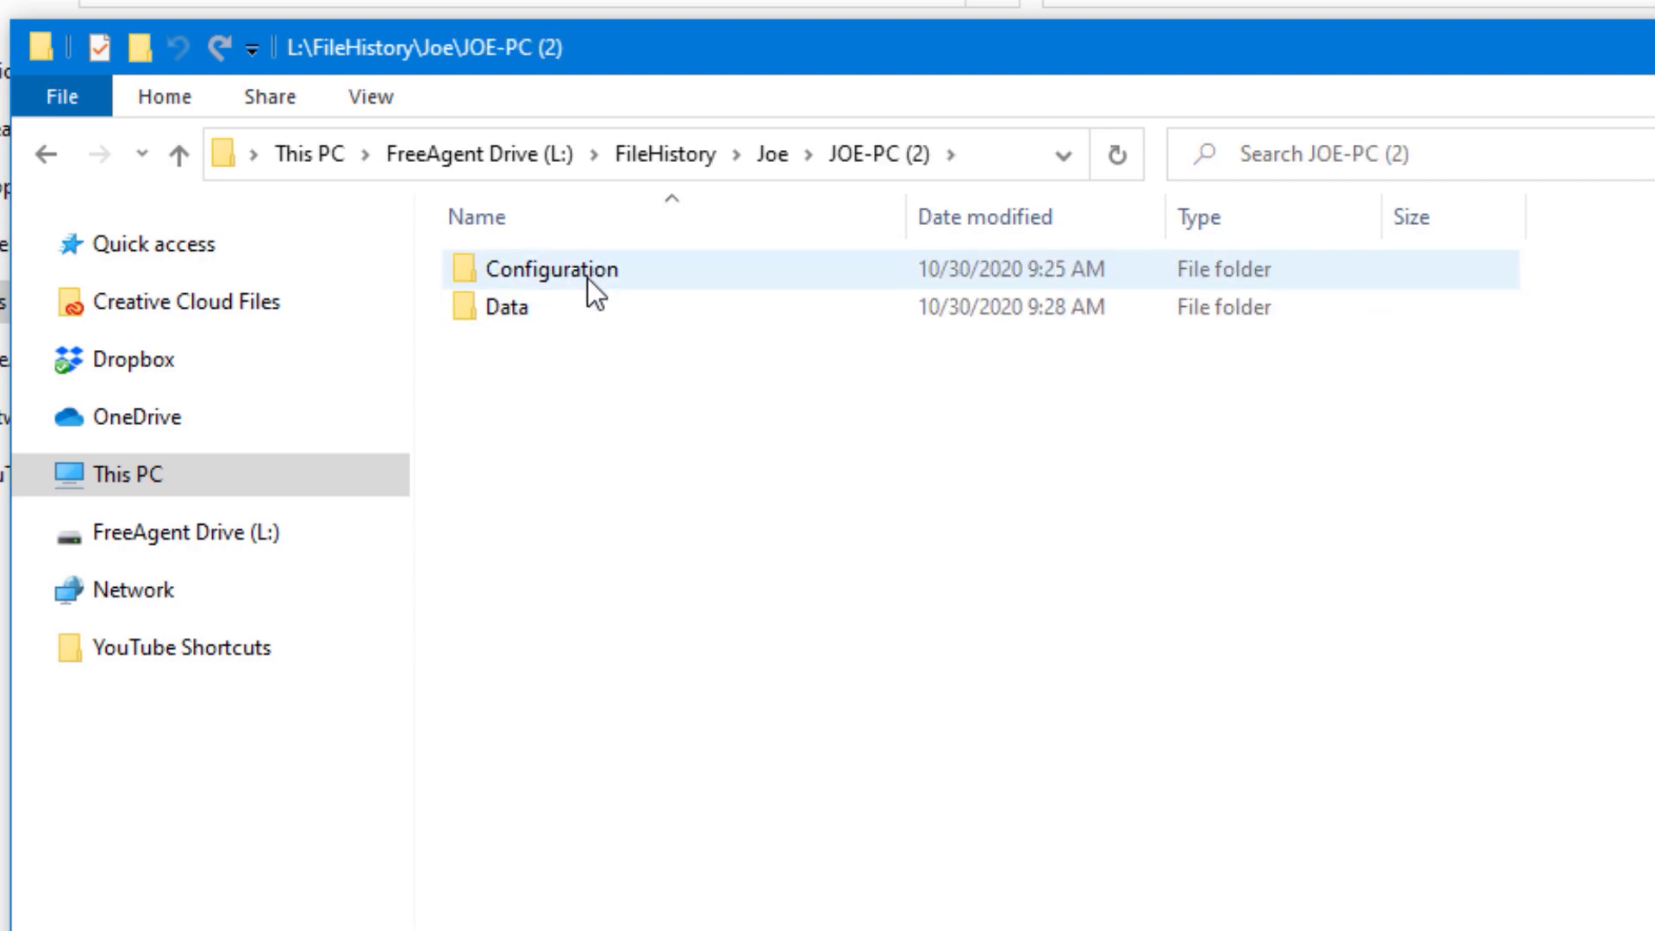
double_click(576, 303)
double_click(569, 268)
double_click(569, 266)
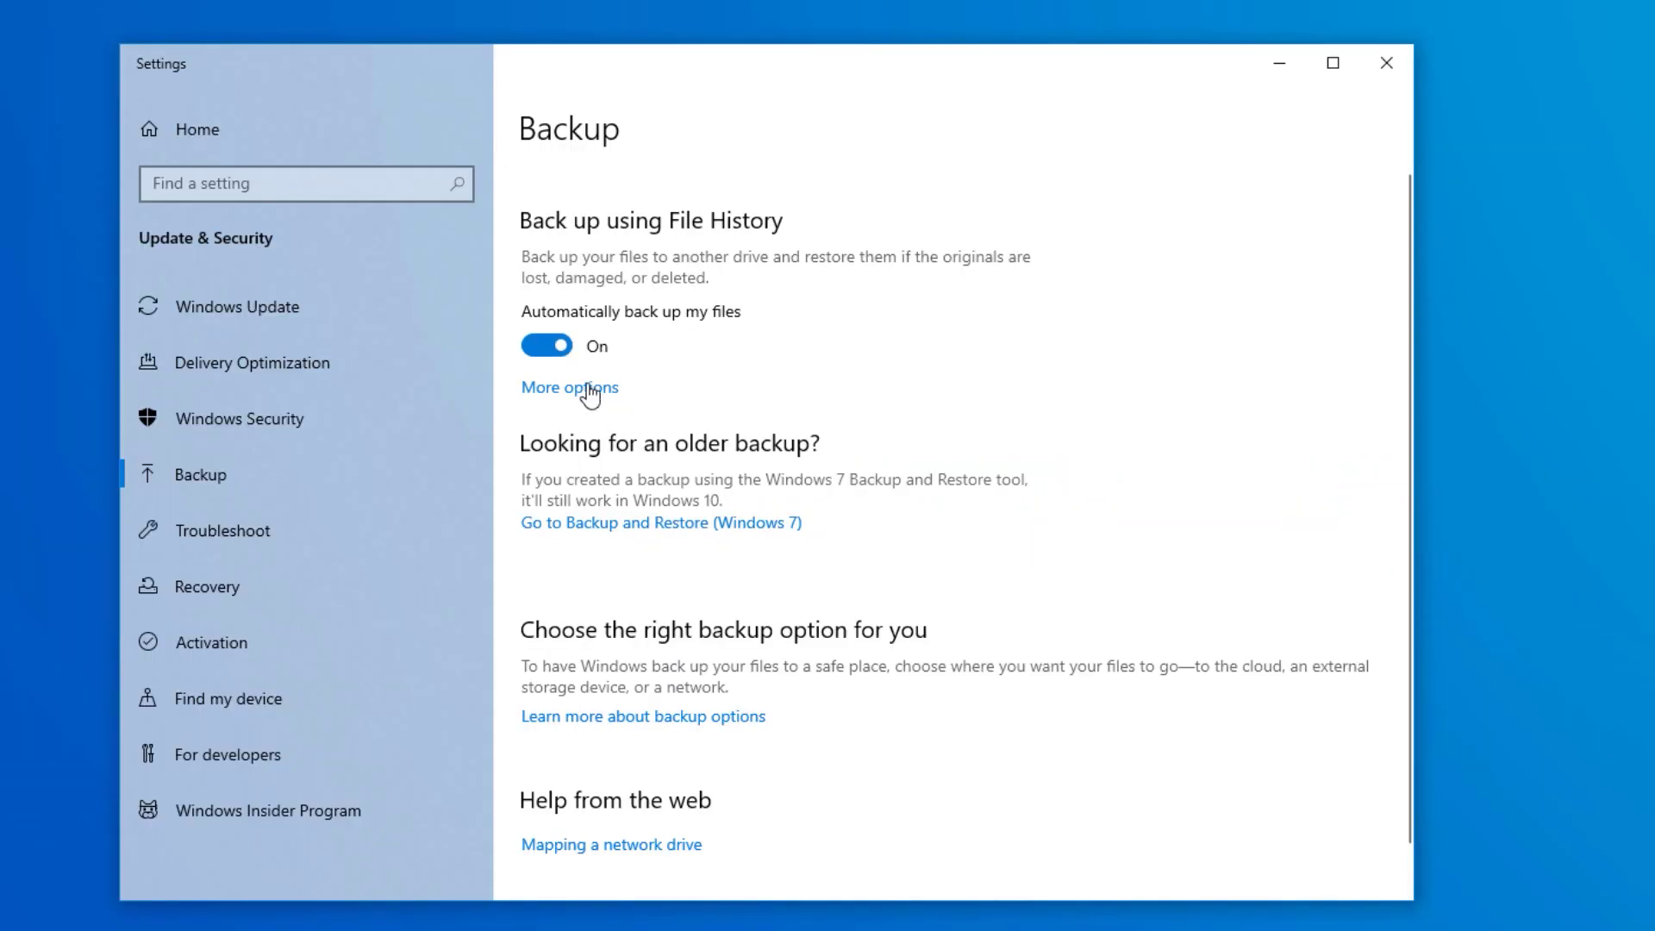
- Open the additional File History backup options from the Backup settings
left_click(587, 390)
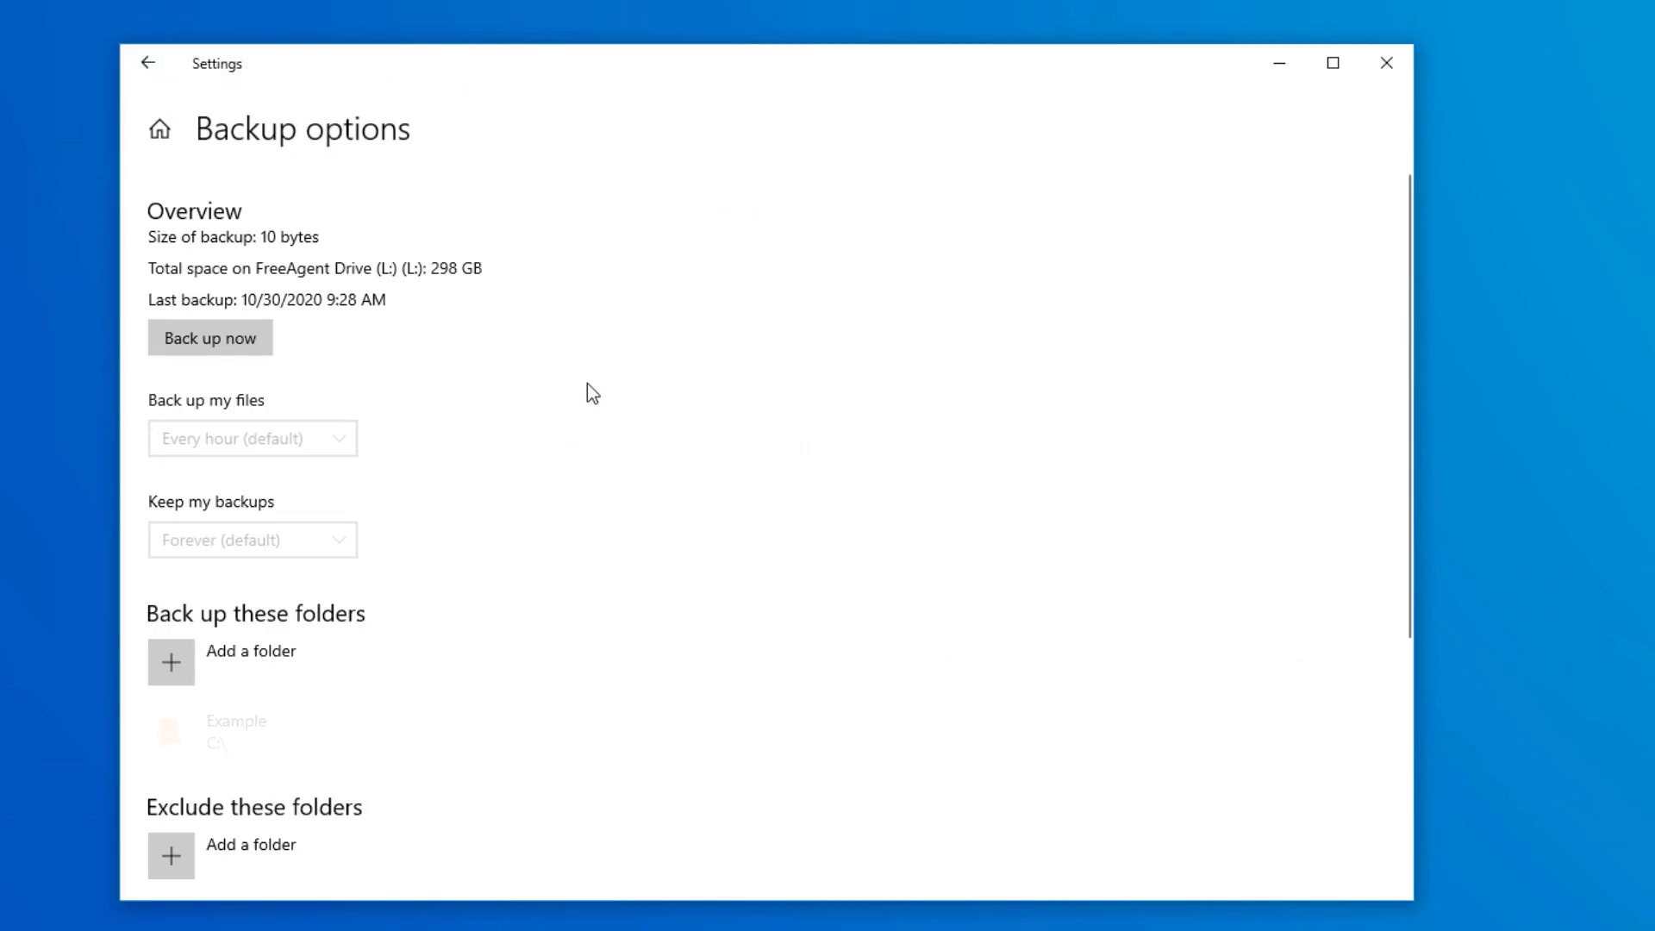